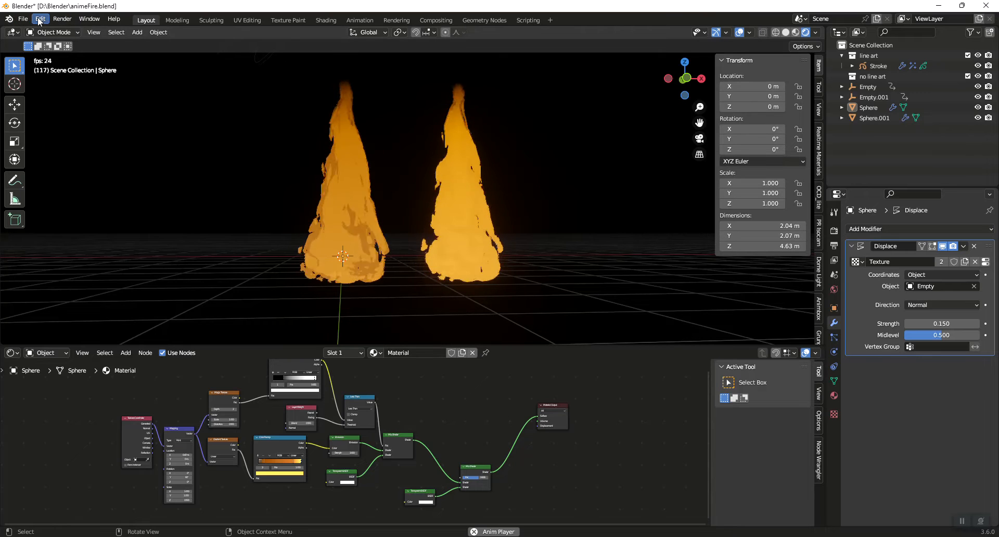
# Start a new file from the General template in place of the open fire scene
pyautogui.click(24, 20)
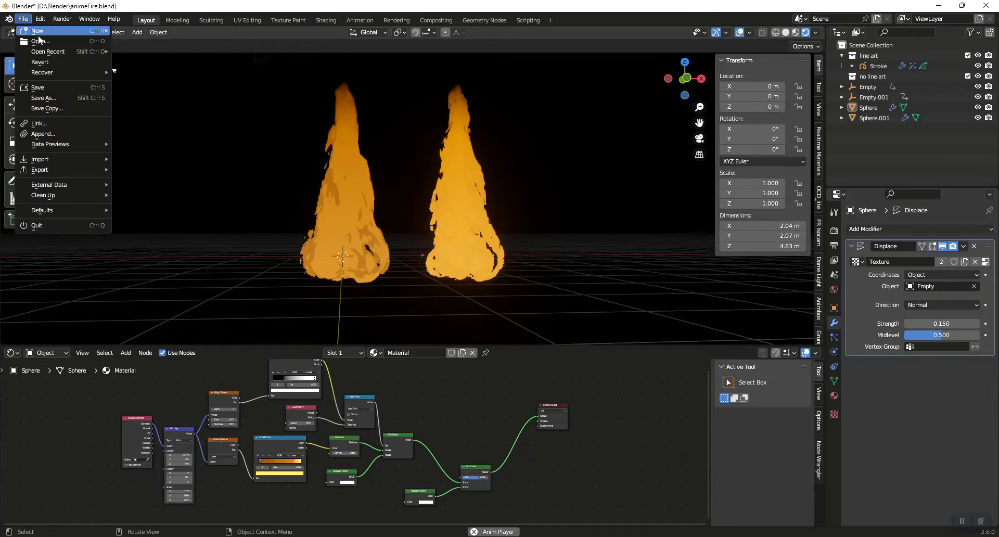
pyautogui.moveTo(65, 29)
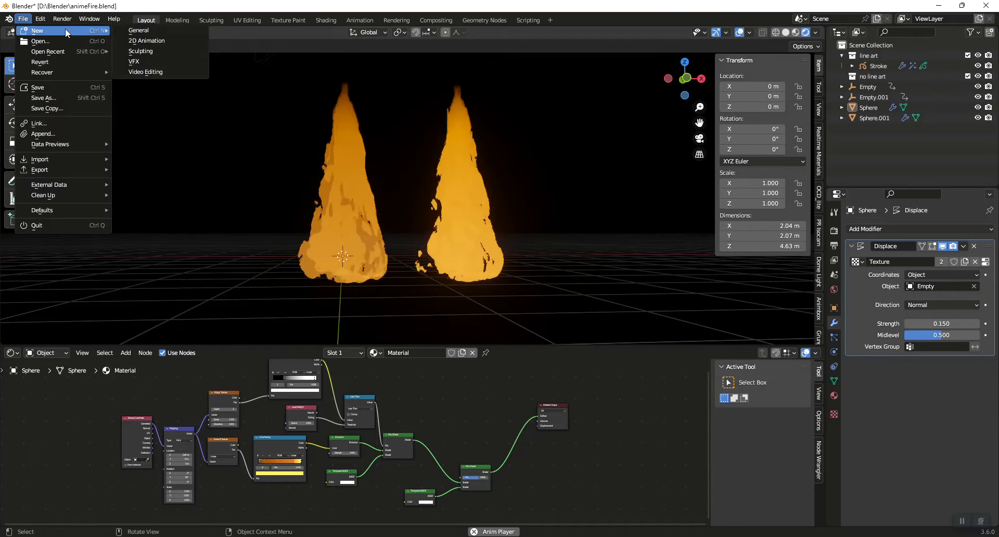
pyautogui.click(176, 33)
pyautogui.click(519, 293)
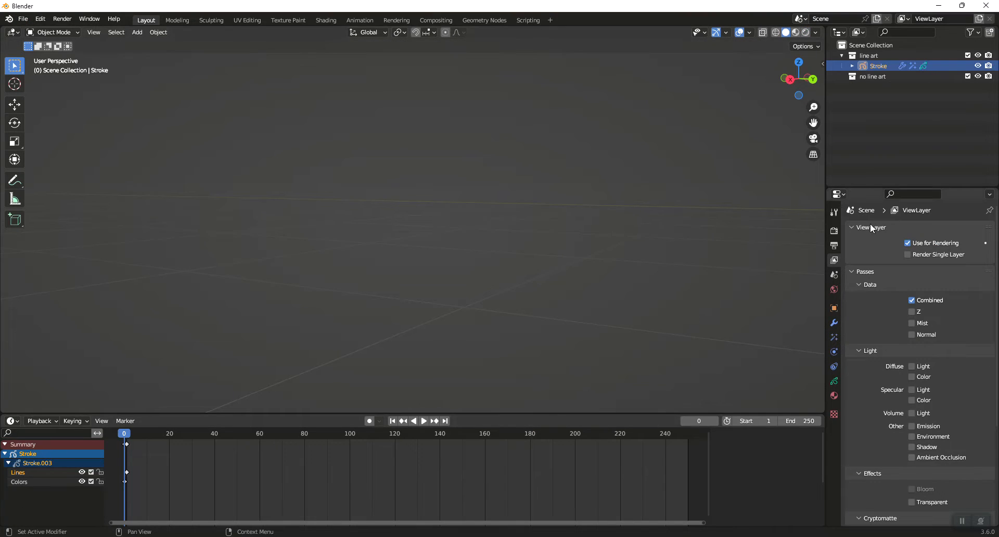
# Make the "no line art" collection active and show the scene's render settings with the viewport in front view
pyautogui.click(868, 77)
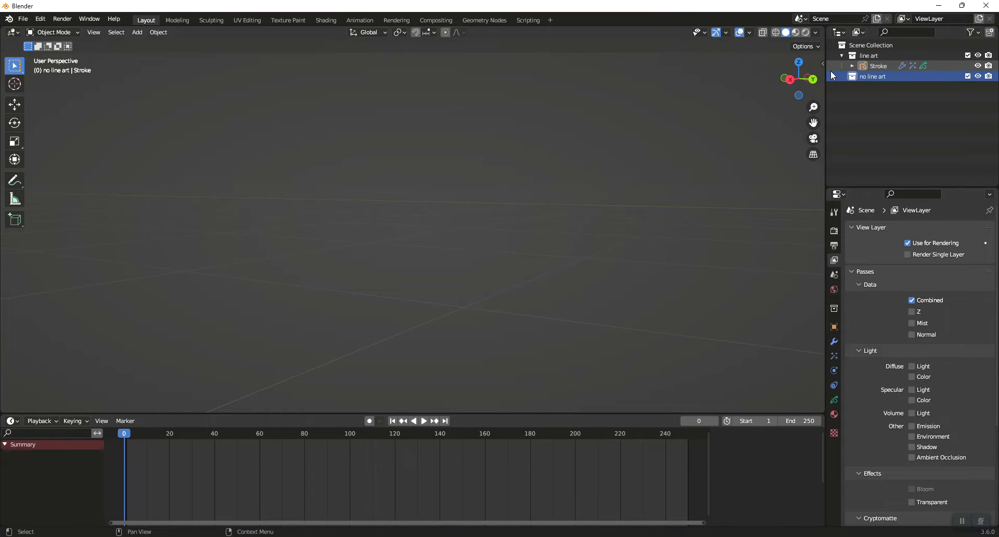
pyautogui.click(834, 230)
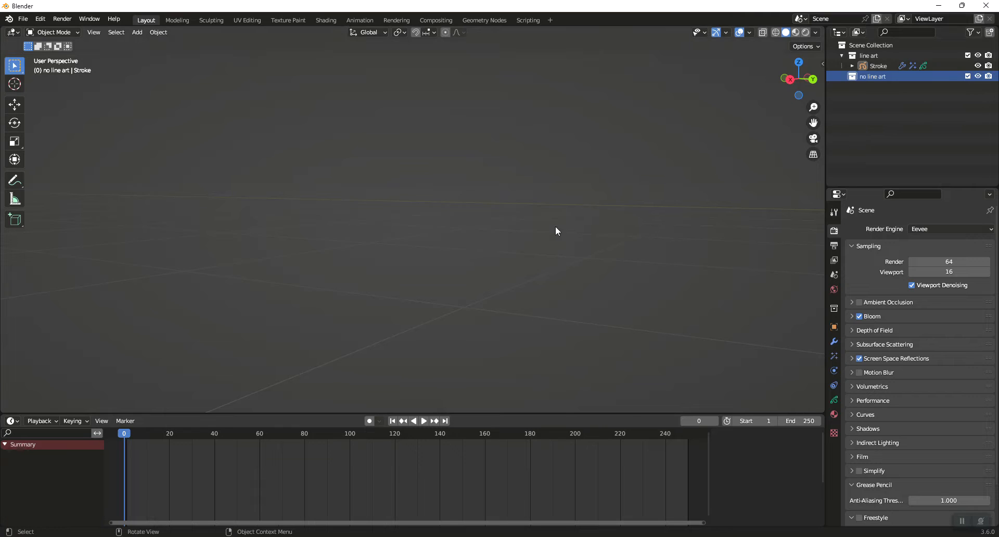
pyautogui.press('KP_1')
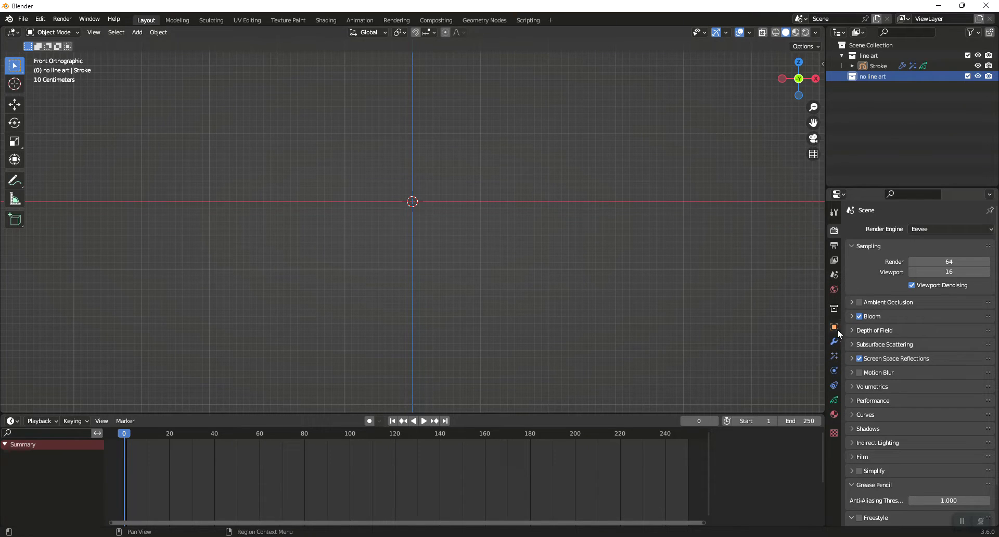
# Set the world background color to black
pyautogui.click(834, 290)
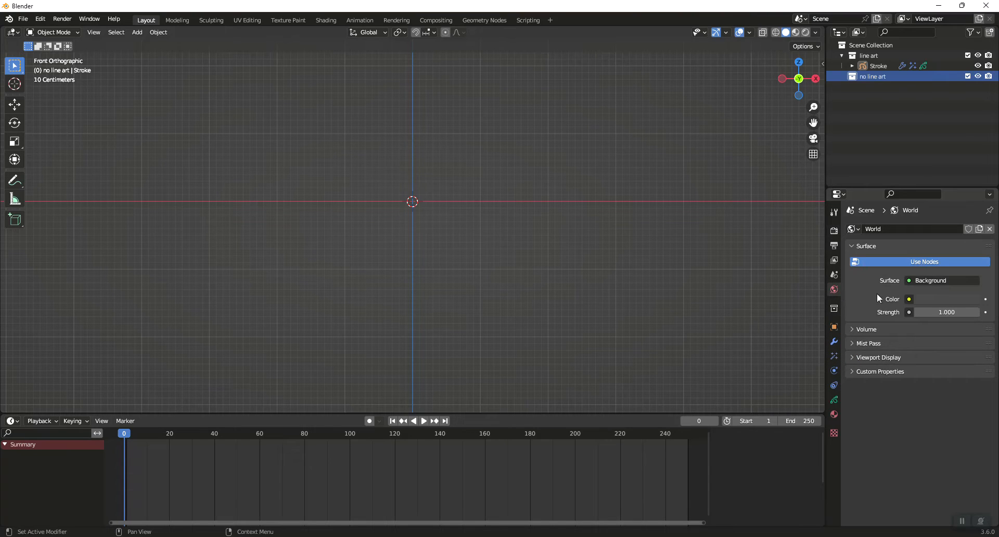
pyautogui.click(942, 301)
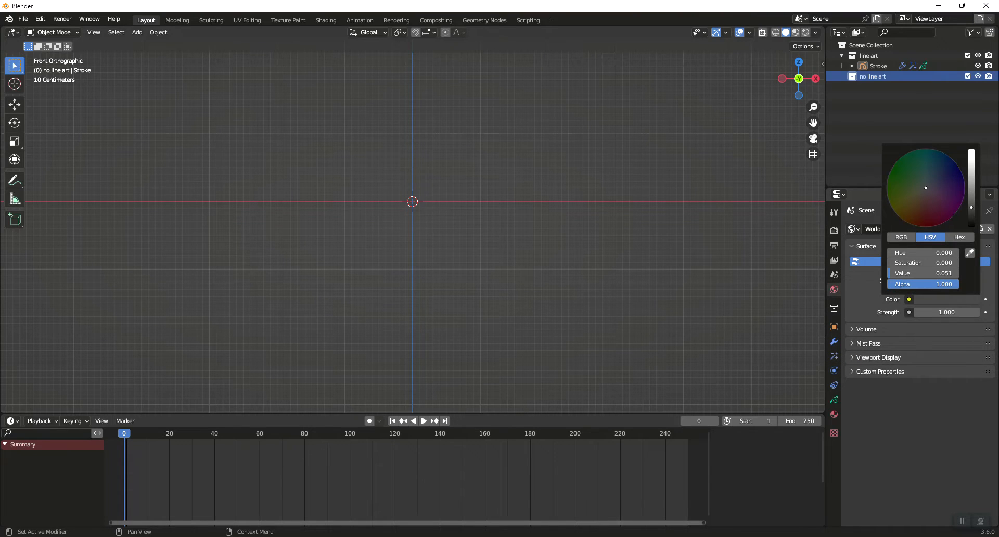
pyautogui.moveTo(972, 214); pyautogui.dragTo(971, 227)
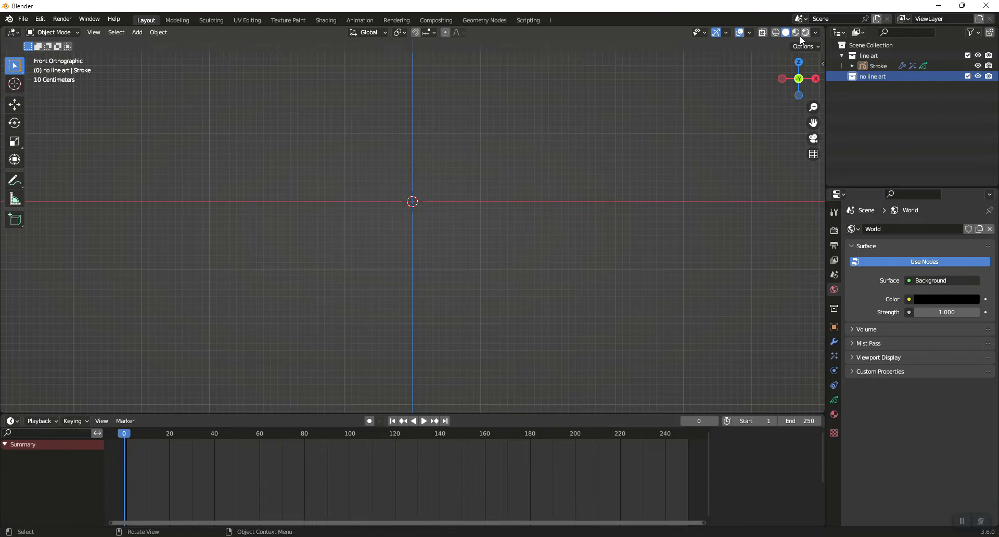
# Add a UV sphere at the origin inside the "no line art" collection
pyautogui.hotkey('shift', 'a')
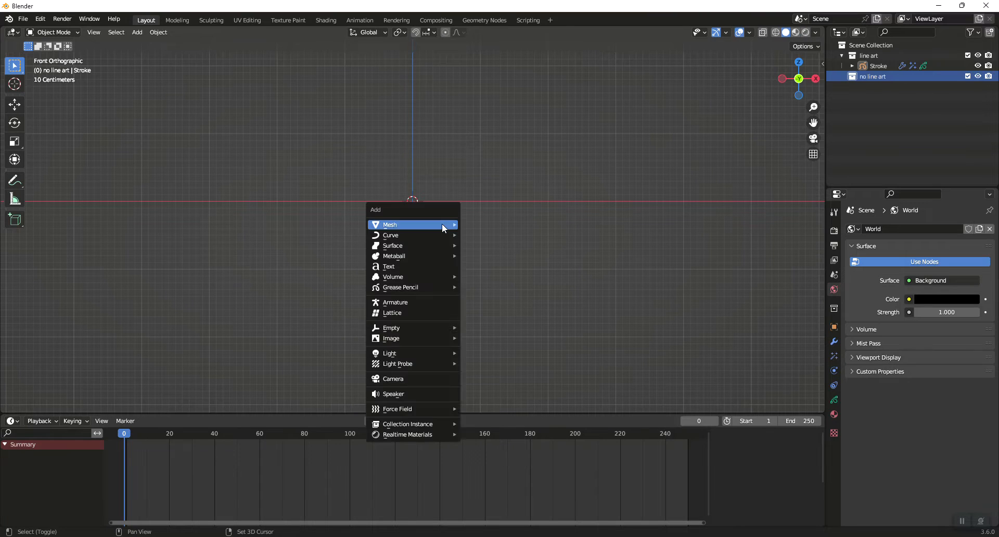
pyautogui.moveTo(443, 224)
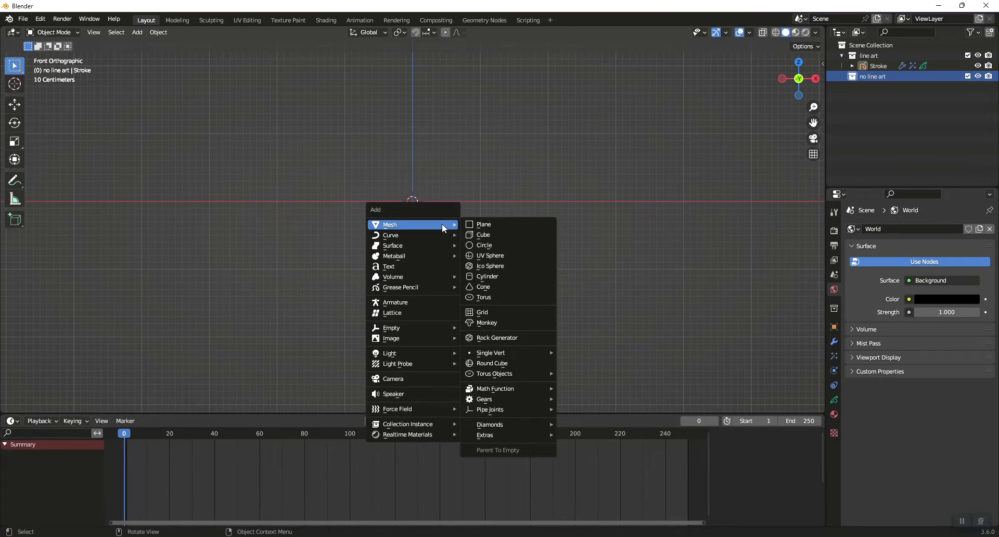
pyautogui.click(493, 256)
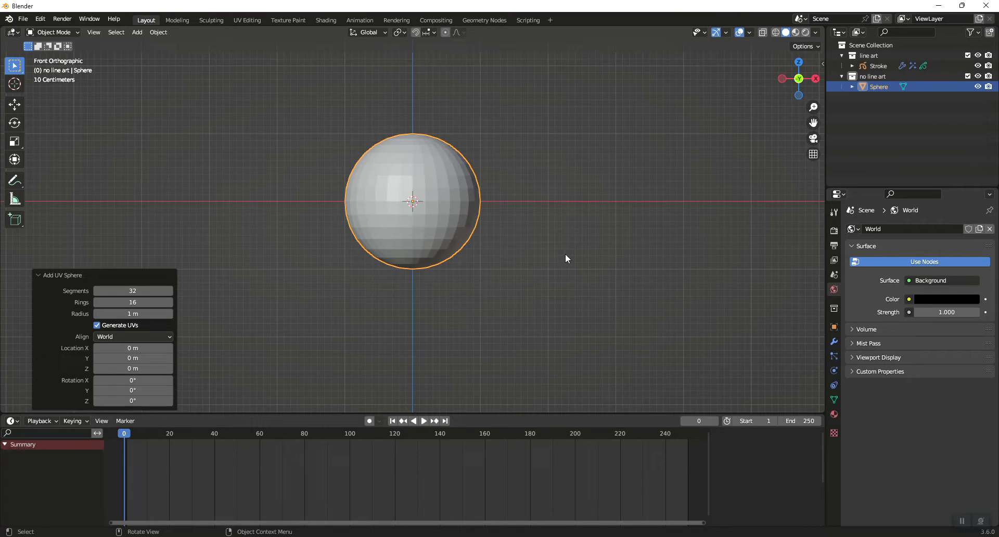
# Enter Edit Mode on the sphere and turn on proportional editing with Sharp falloff, using vertex selection
pyautogui.press('Tab')
pyautogui.click(445, 32)
pyautogui.click(460, 32)
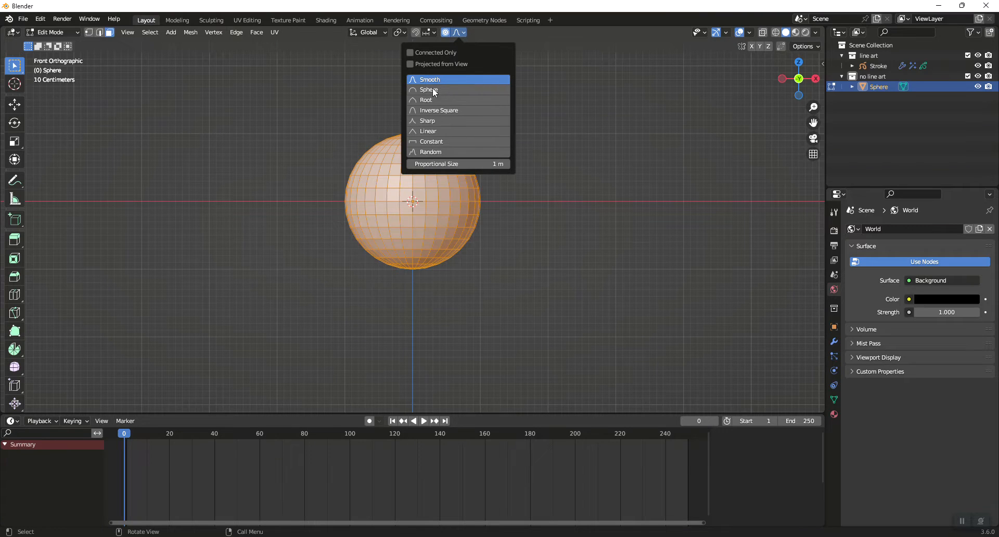
pyautogui.click(428, 121)
pyautogui.click(92, 34)
# Pull the sphere's top vertex up about 2.4 m along Z with a proportional size of 1.331 m to form a teardrop
pyautogui.moveTo(472, 173)
pyautogui.mouseDown(button='middle')
pyautogui.moveTo(471, 194)
pyautogui.moveTo(463, 189)
pyautogui.mouseUp(button='middle')
pyautogui.press('KP_Decimal')
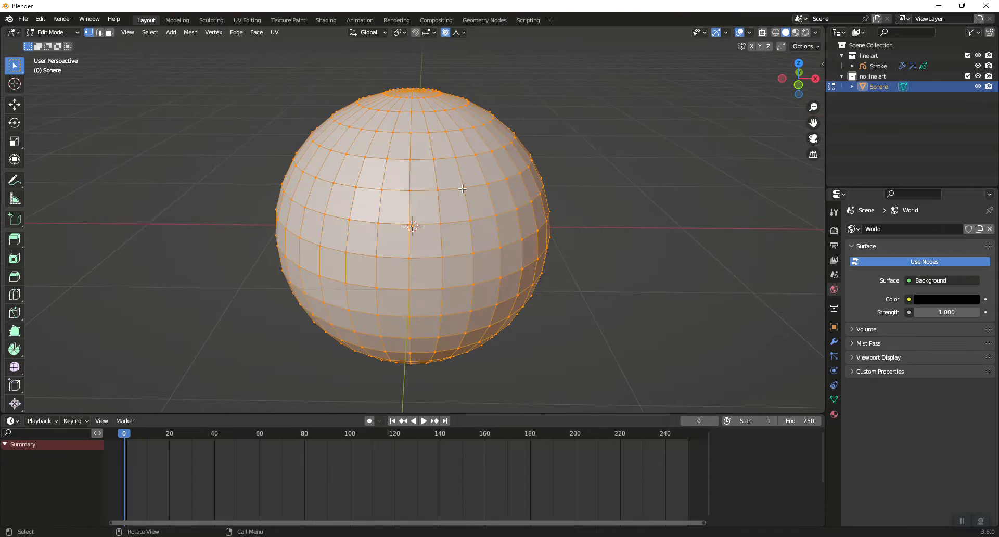
pyautogui.click(413, 90)
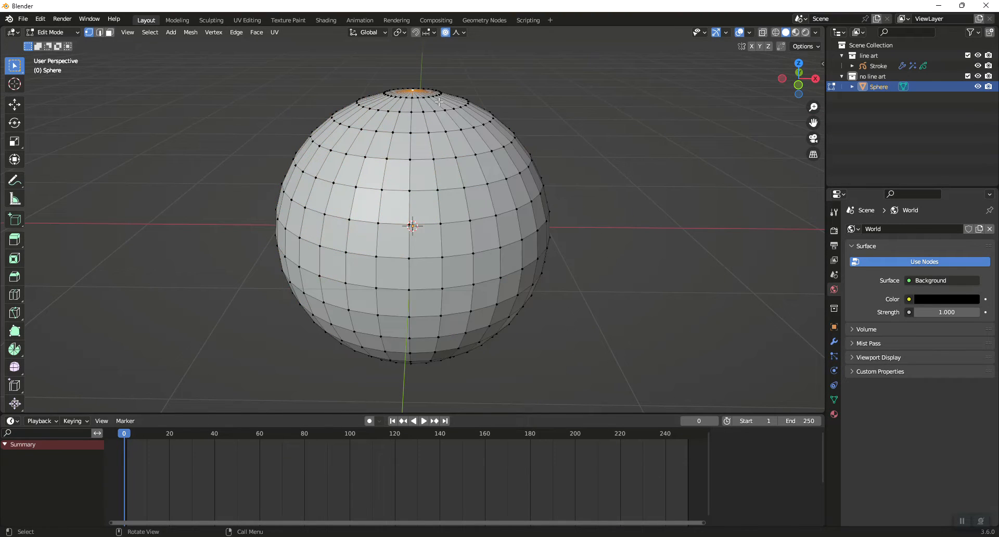
pyautogui.press('KP_1')
pyautogui.scroll(-5, 432, 104)
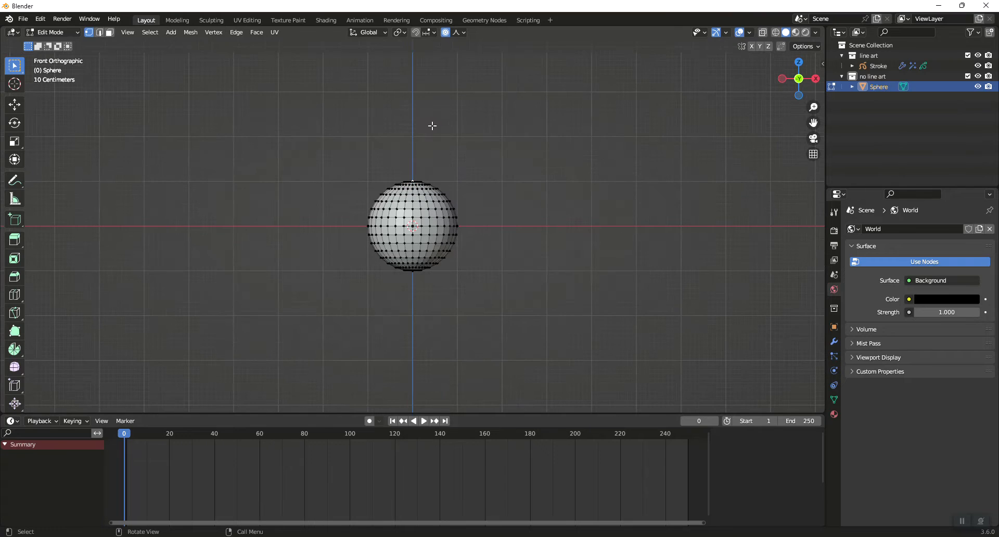
pyautogui.press('g')
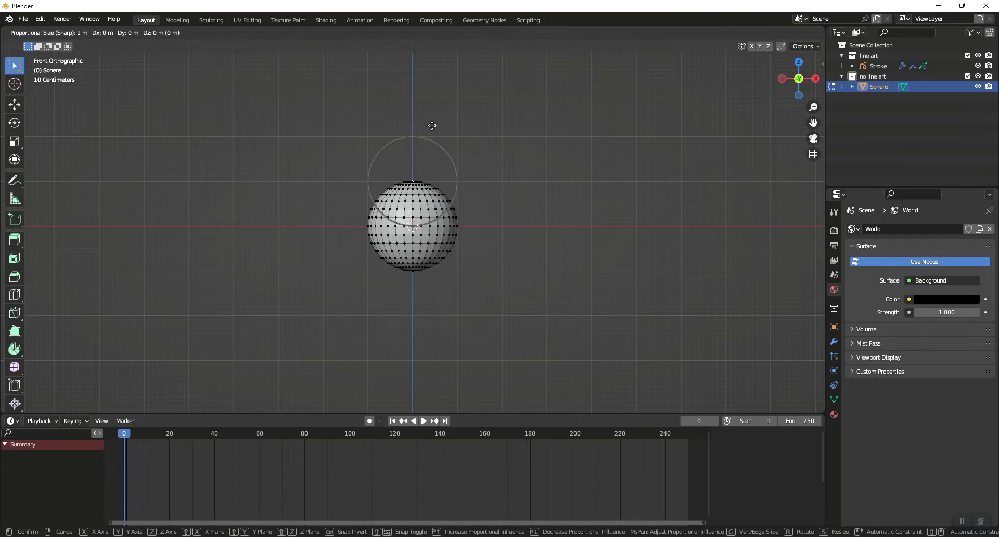
pyautogui.press('z')
pyautogui.scroll(-3, 440, 401)
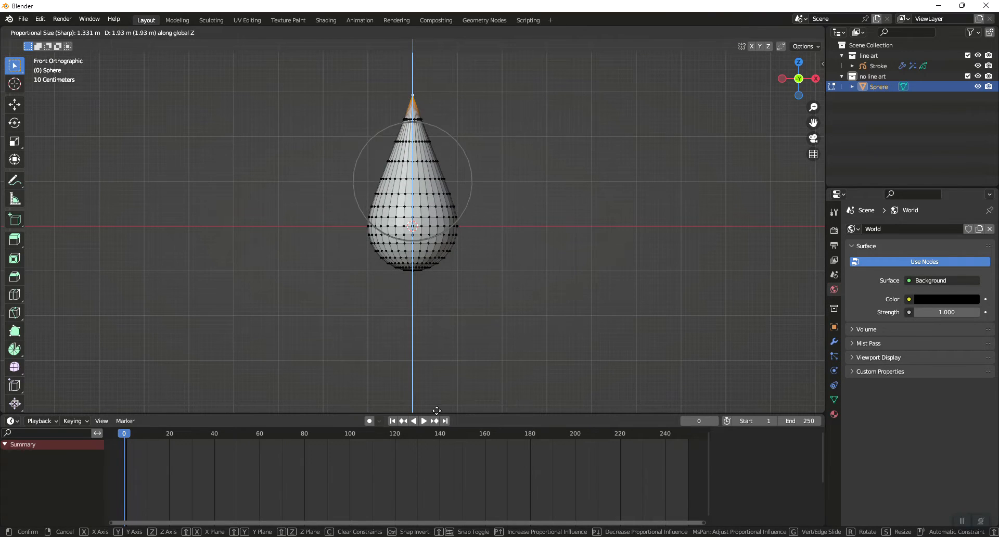
pyautogui.click(445, 384)
# Raise the bottom pole vertex about 0.81 m with proportional editing to flatten the teardrop's base
pyautogui.moveTo(430, 274); pyautogui.dragTo(415, 260, button='middle')
pyautogui.click(413, 264)
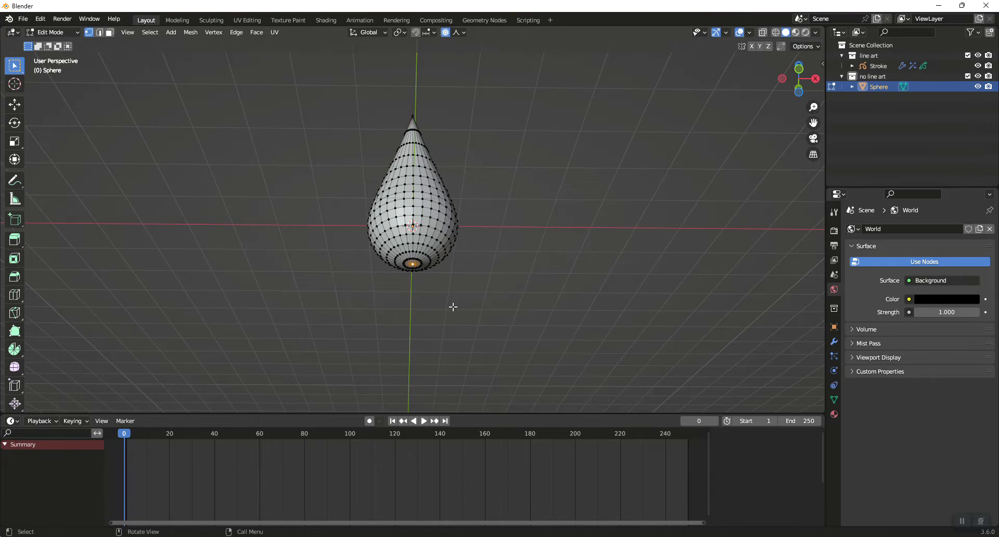
pyautogui.press('KP_1')
pyautogui.press('g')
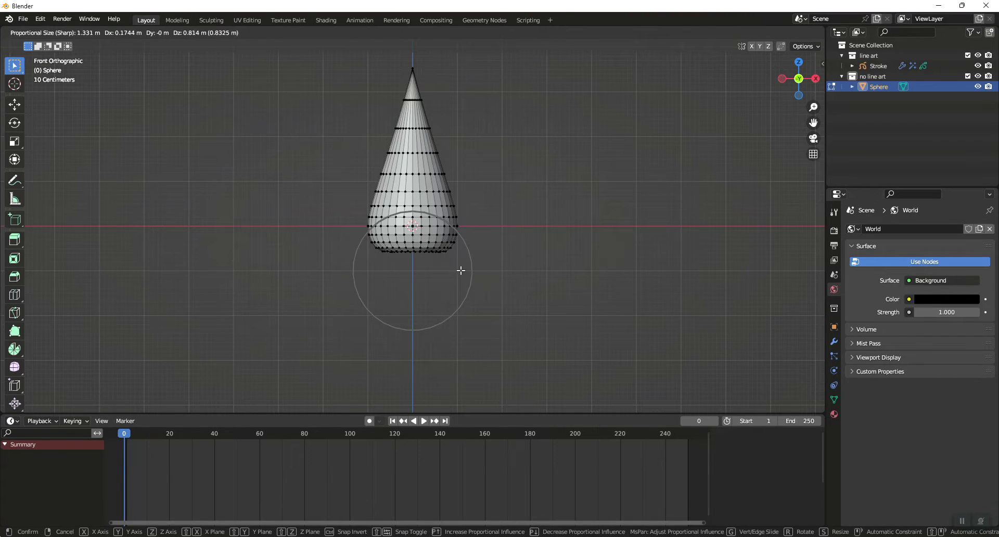
pyautogui.click(460, 271)
# Scale the vertex row just above the bulge to about 0.782 to narrow the flame shape's waist
pyautogui.moveTo(367, 187); pyautogui.dragTo(459, 194)
pyautogui.press('s')
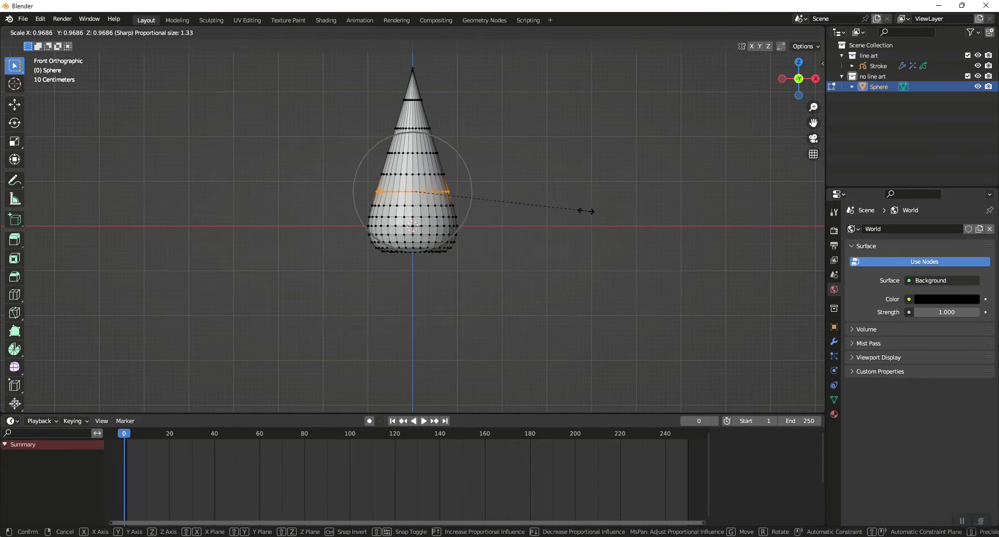
pyautogui.click(553, 204)
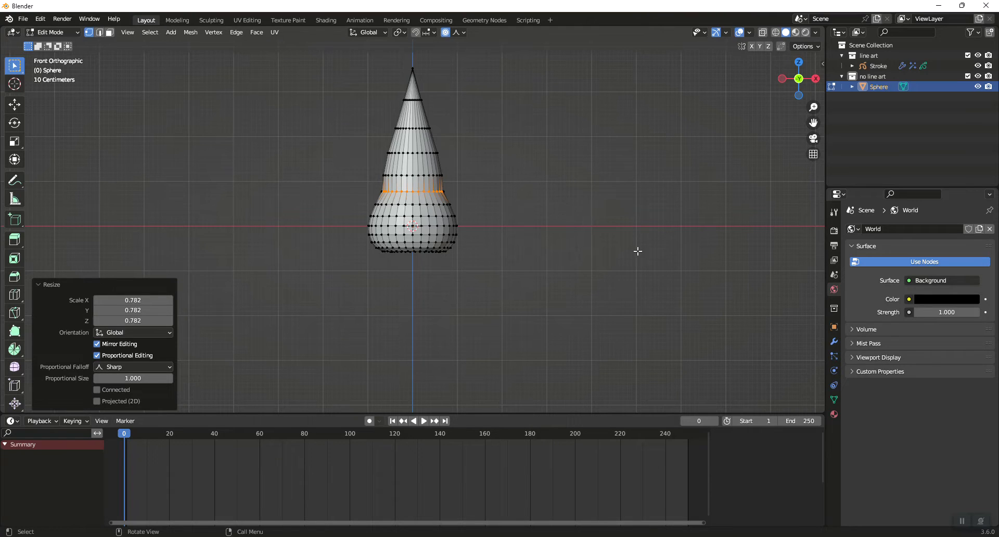
# Return to Object Mode and shade the flame mesh smooth
pyautogui.press('Tab')
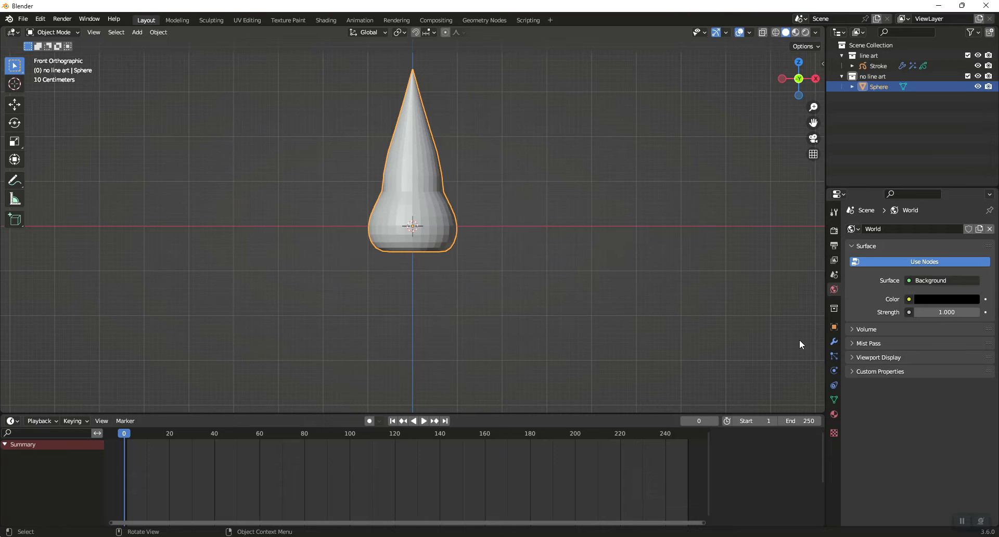
pyautogui.rightClick(392, 151)
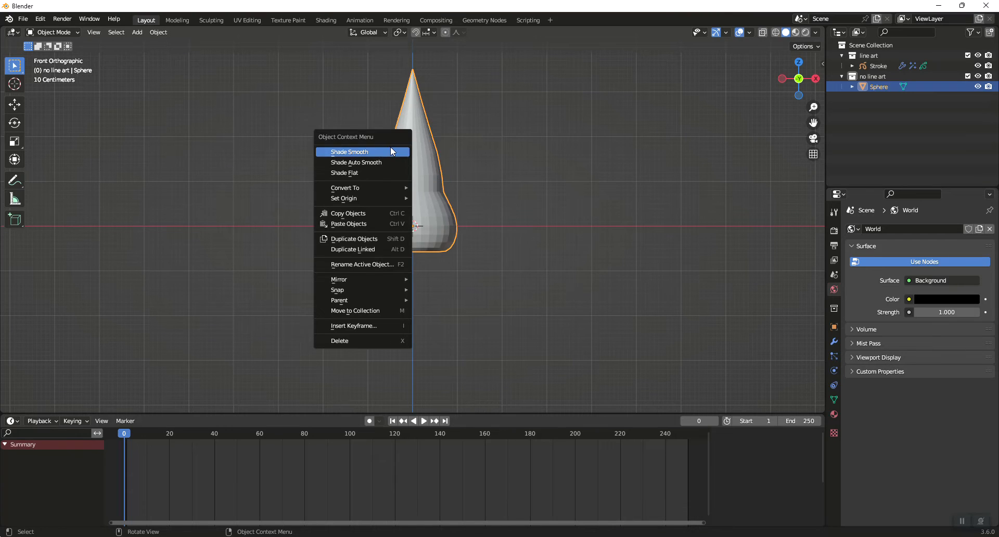
pyautogui.click(390, 151)
# Add a Subdivision Surface modifier with 2 viewport levels to the flame mesh and apply it
pyautogui.click(835, 343)
pyautogui.click(898, 229)
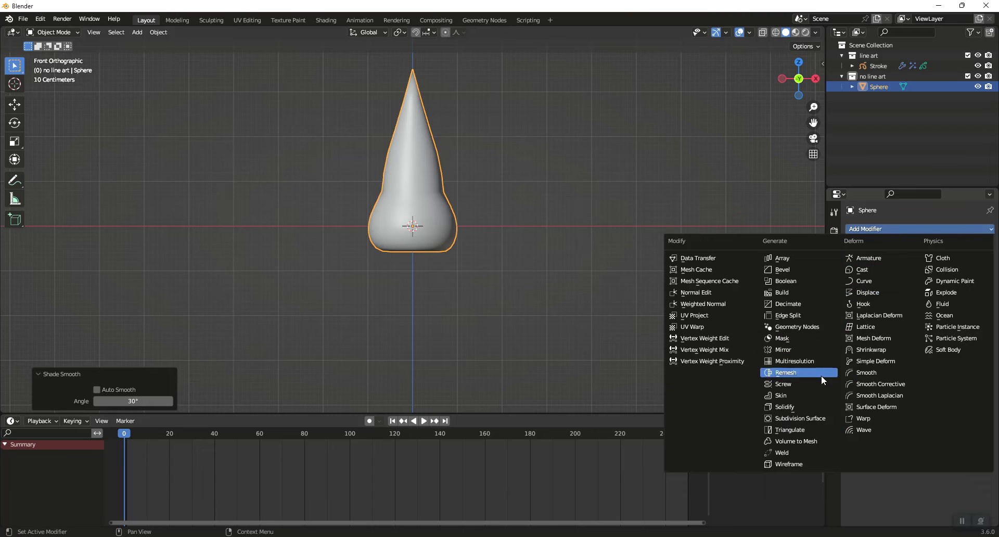
pyautogui.click(811, 416)
pyautogui.click(976, 275)
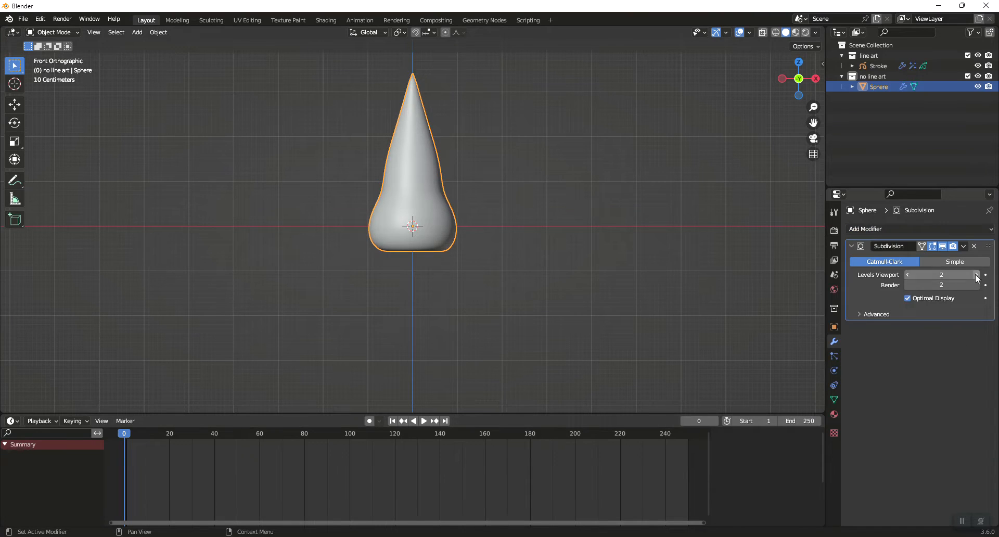
pyautogui.click(963, 246)
pyautogui.click(935, 260)
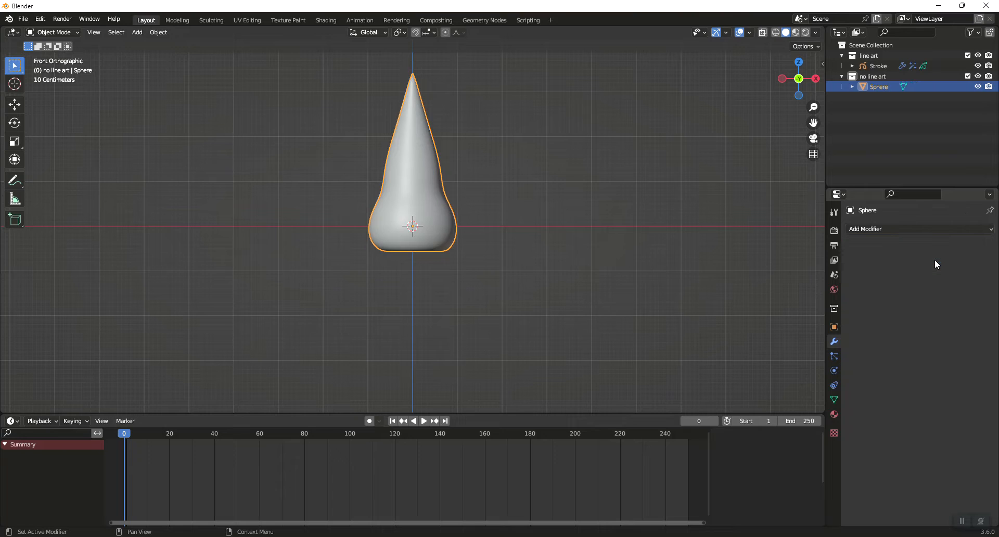
# Add a Displace modifier to the flame mesh with a new texture of type Marble
pyautogui.click(904, 229)
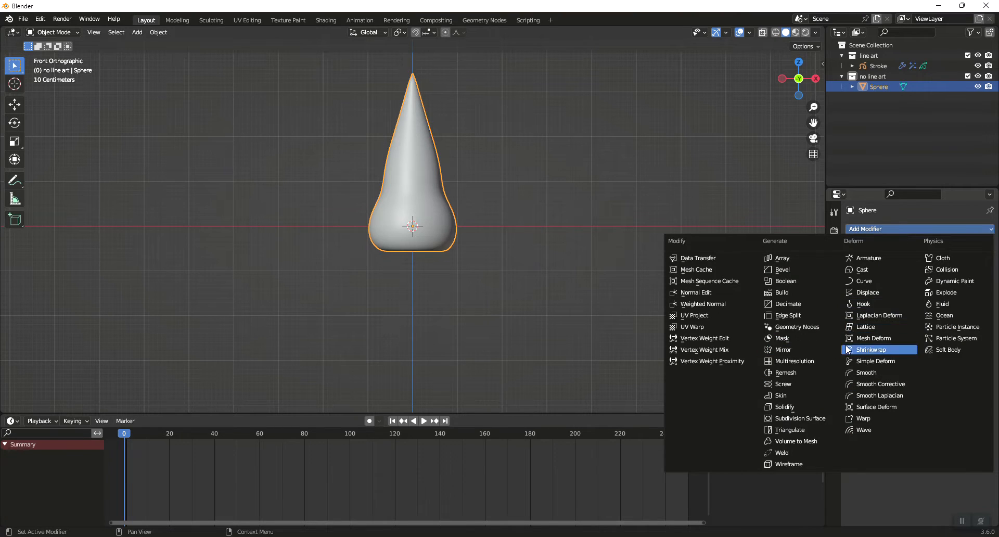
pyautogui.click(868, 292)
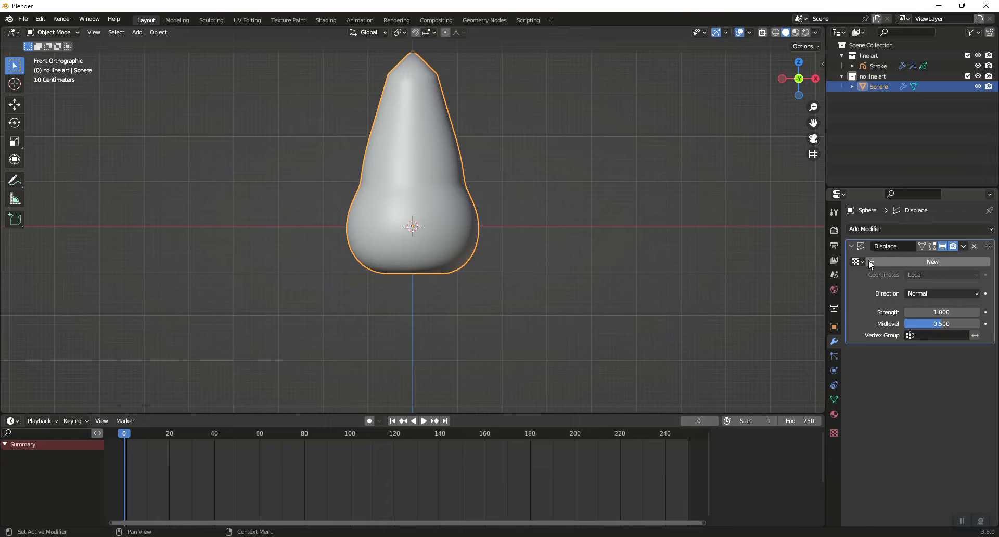
pyautogui.click(890, 260)
pyautogui.click(986, 263)
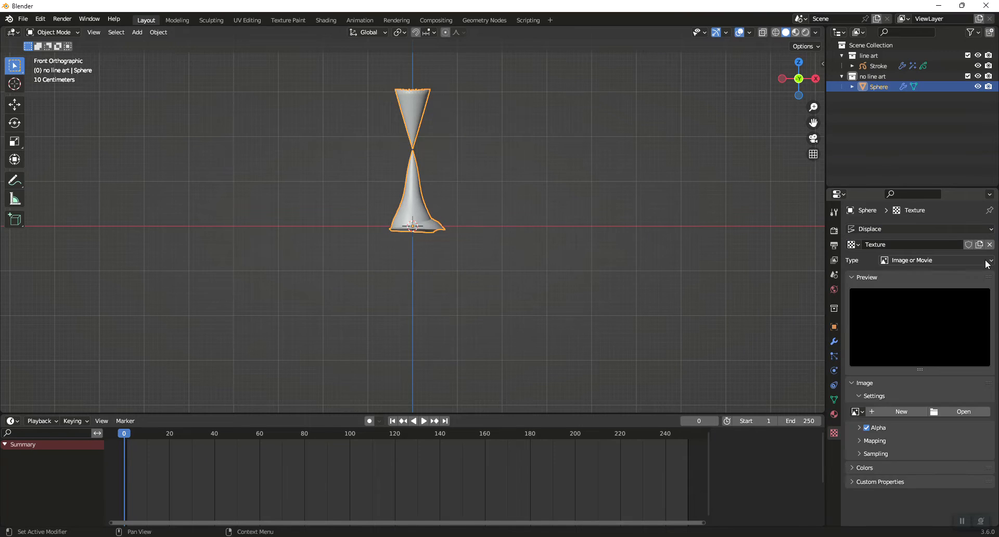
pyautogui.click(919, 259)
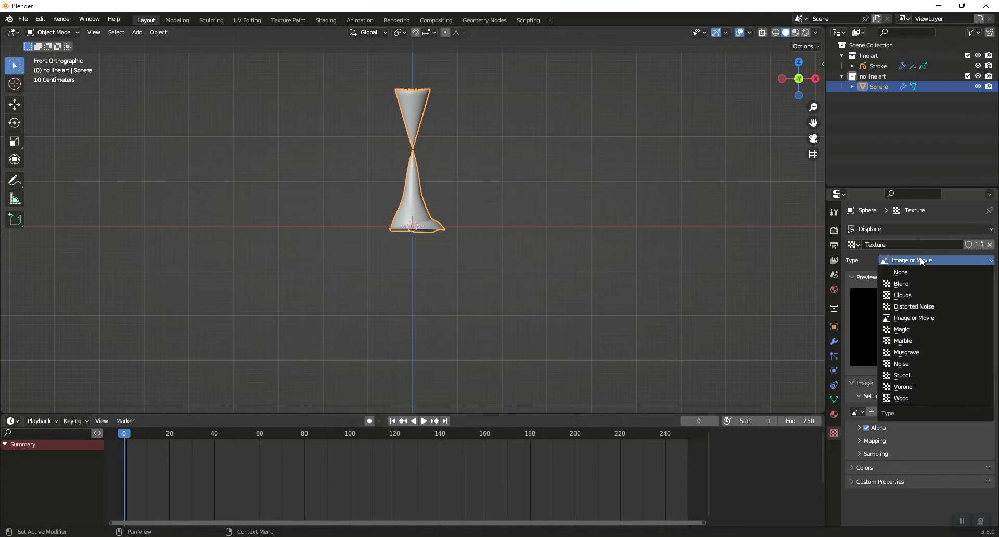
pyautogui.click(919, 338)
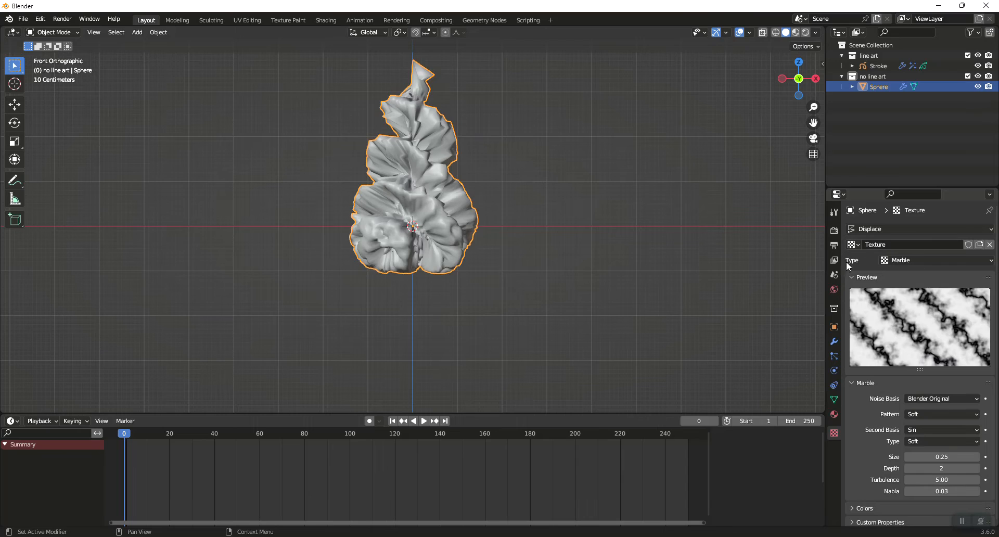
# Set the Displace modifier's strength to 0.15 and fine-tune it to 0.12
pyautogui.click(834, 341)
pyautogui.doubleClick(935, 312)
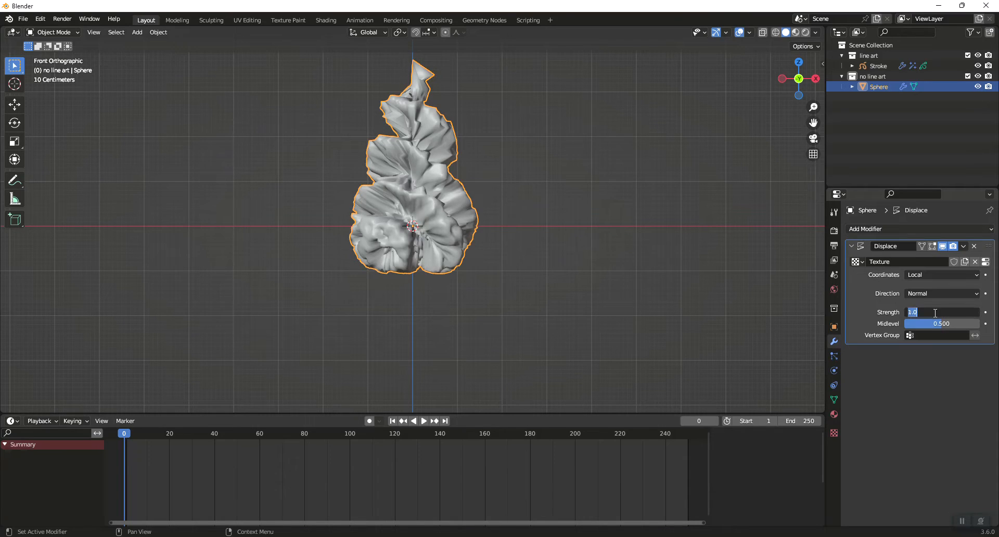
pyautogui.write('.15')
pyautogui.press('Return')
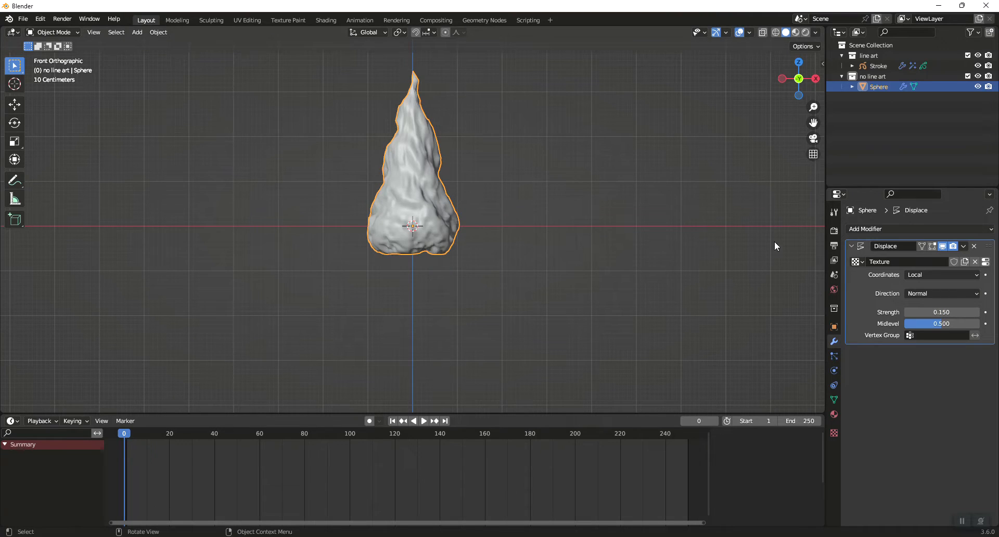
pyautogui.moveTo(942, 312); pyautogui.dragTo(938, 312)
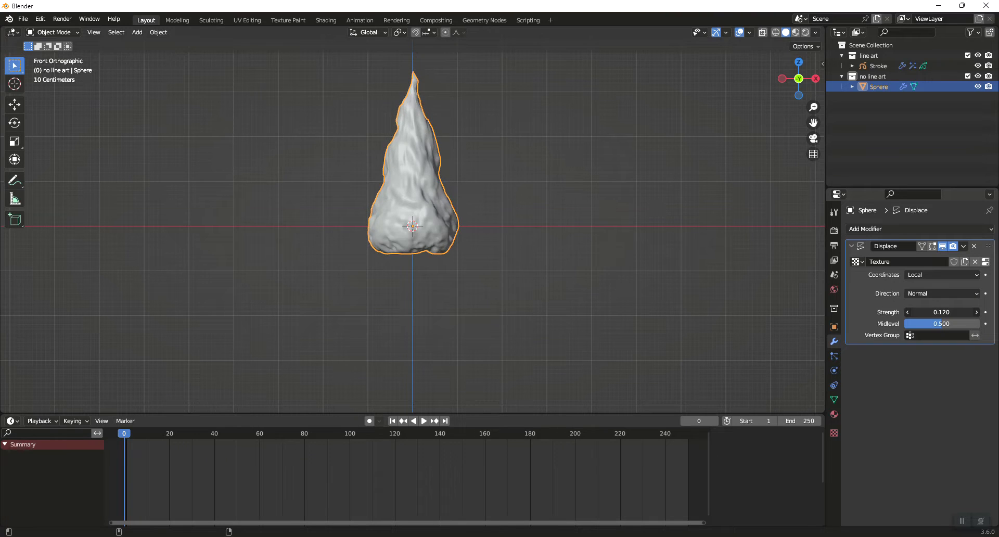
# Set the Displace modifier's strength to 0.15
pyautogui.click(941, 312)
pyautogui.press('BackSpace')
pyautogui.write('.15')
pyautogui.press('Return')
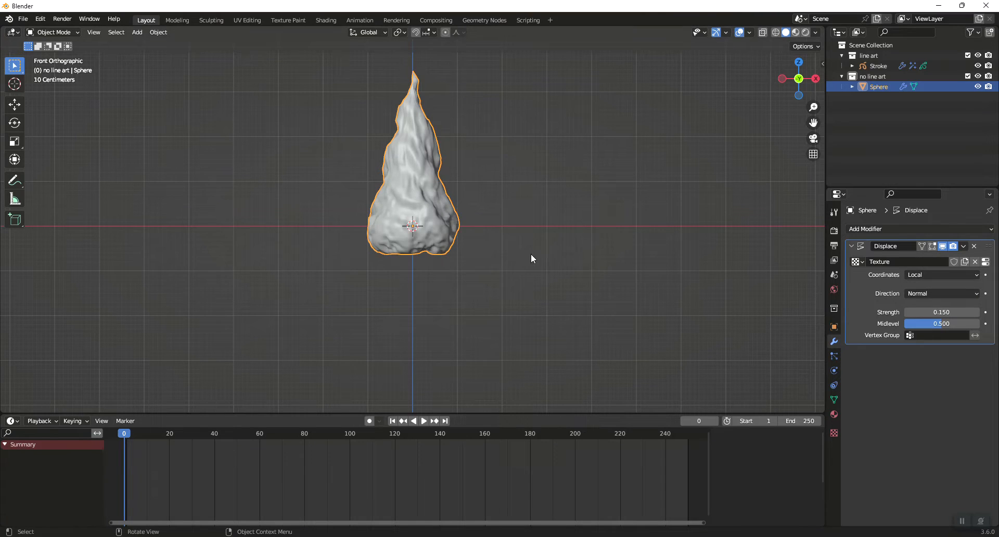
# Add a Plain Axes empty at the world origin
pyautogui.hotkey('shift', 'a')
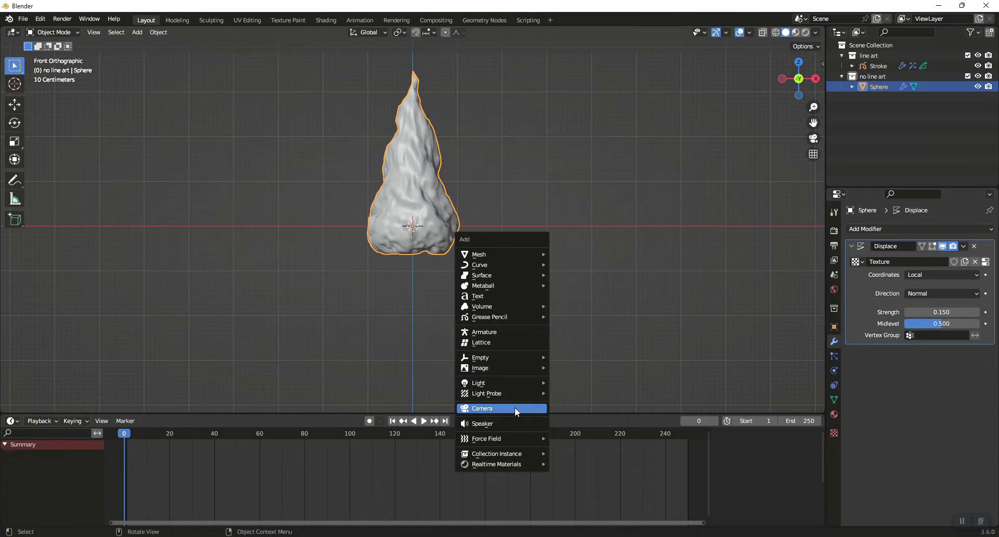
pyautogui.moveTo(517, 360)
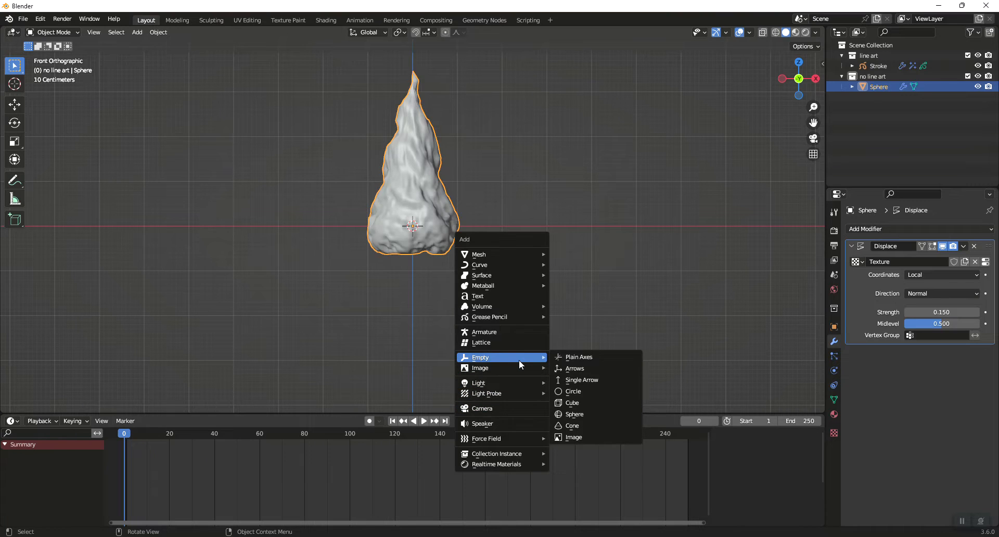
pyautogui.click(585, 358)
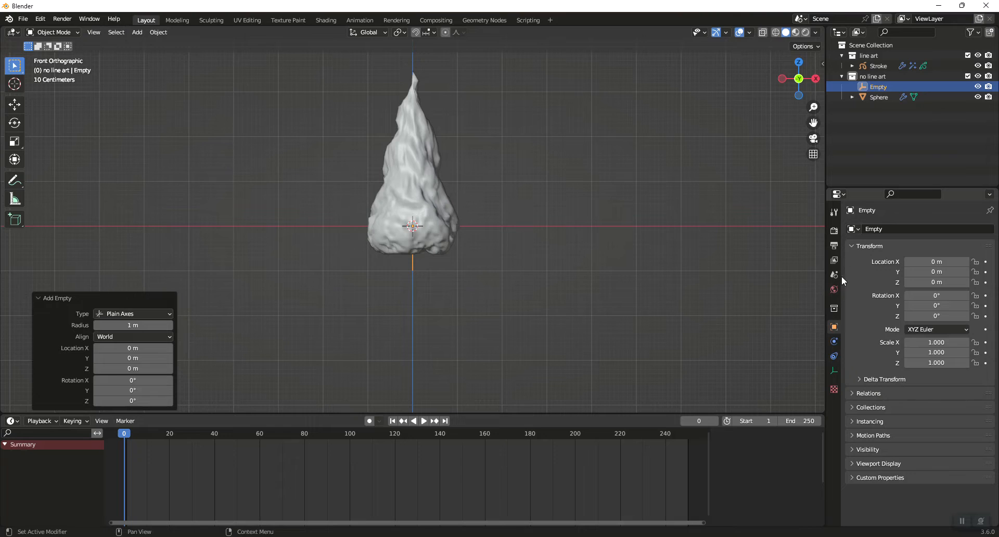
# Set the flame mesh's Displace modifier to Object texture coordinates with the Empty as the reference object
pyautogui.click(432, 202)
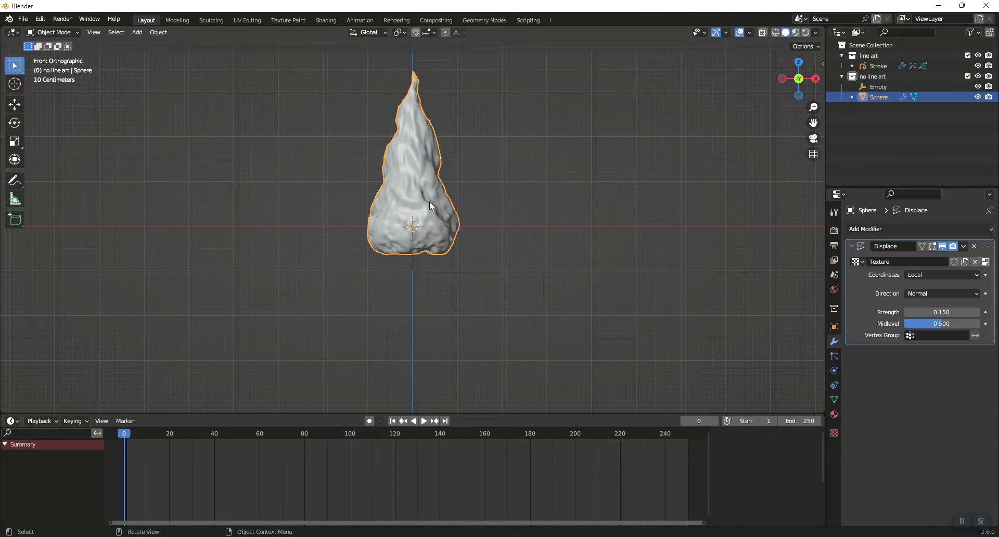
pyautogui.click(920, 274)
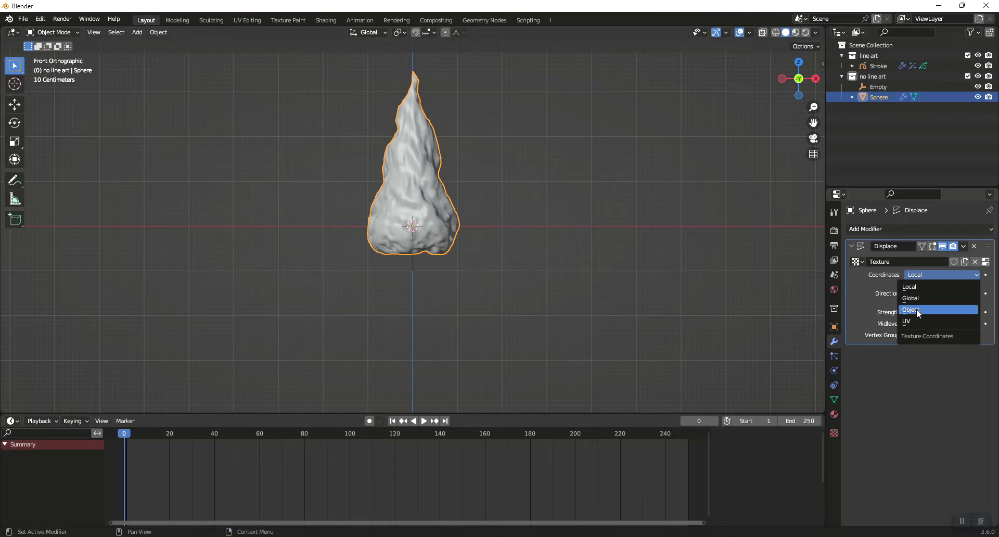
pyautogui.click(918, 310)
pyautogui.click(930, 286)
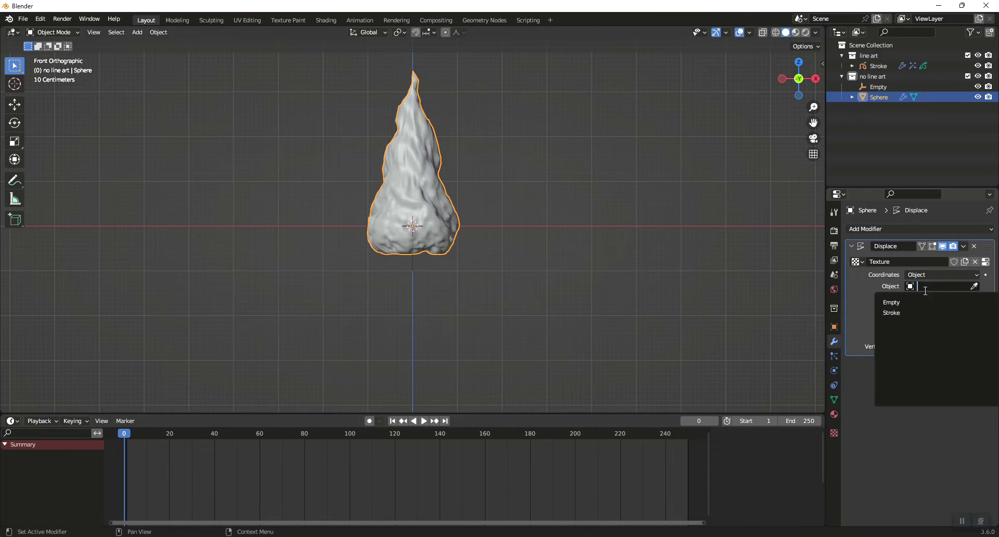
pyautogui.click(904, 302)
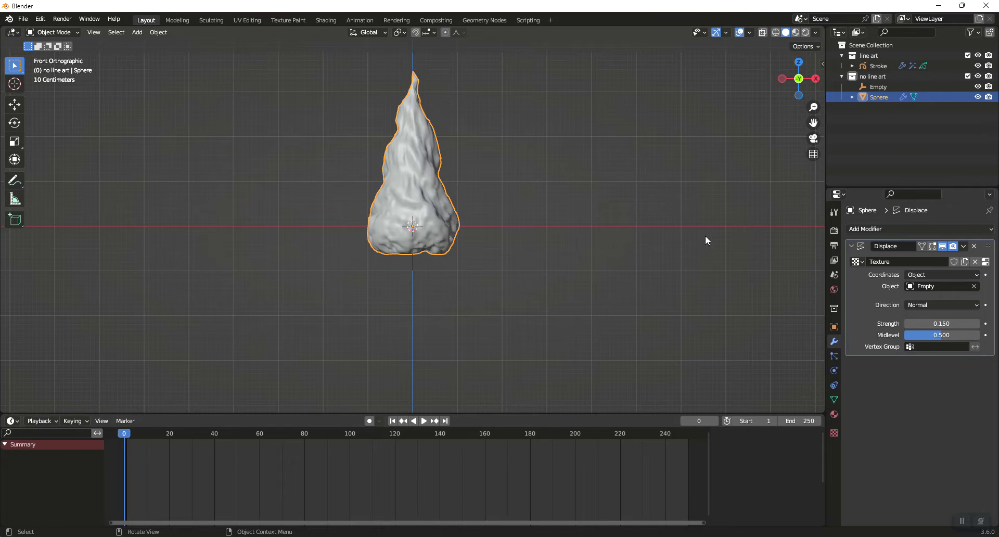
# Drive the Empty's Z location with the expression #frame/15 and play the animation
pyautogui.click(876, 86)
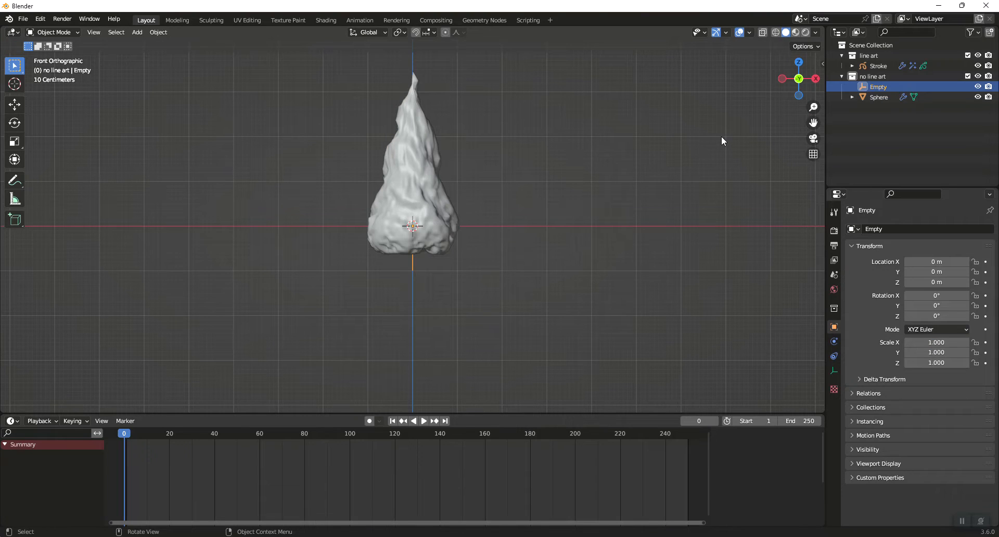
pyautogui.press('n')
pyautogui.click(746, 106)
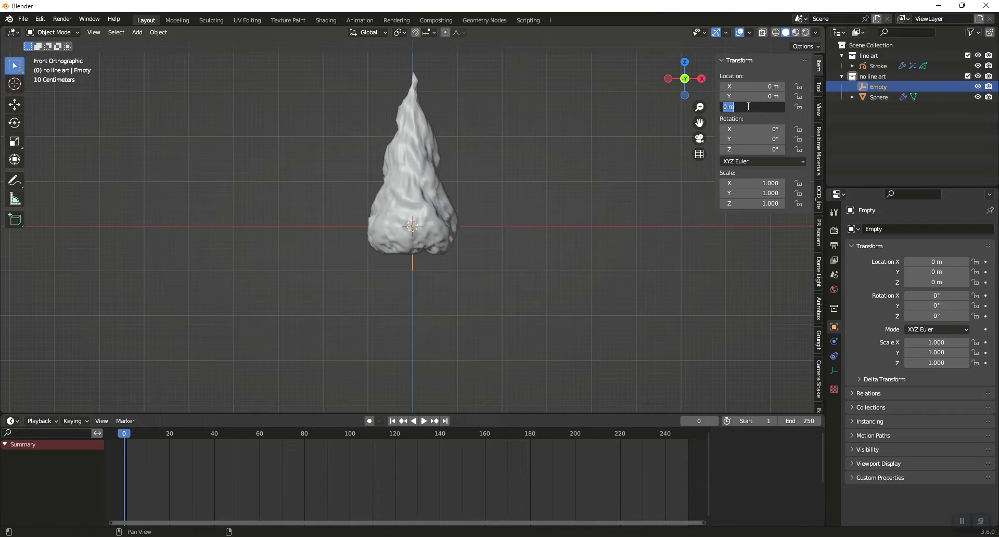
pyautogui.write('#fraM')
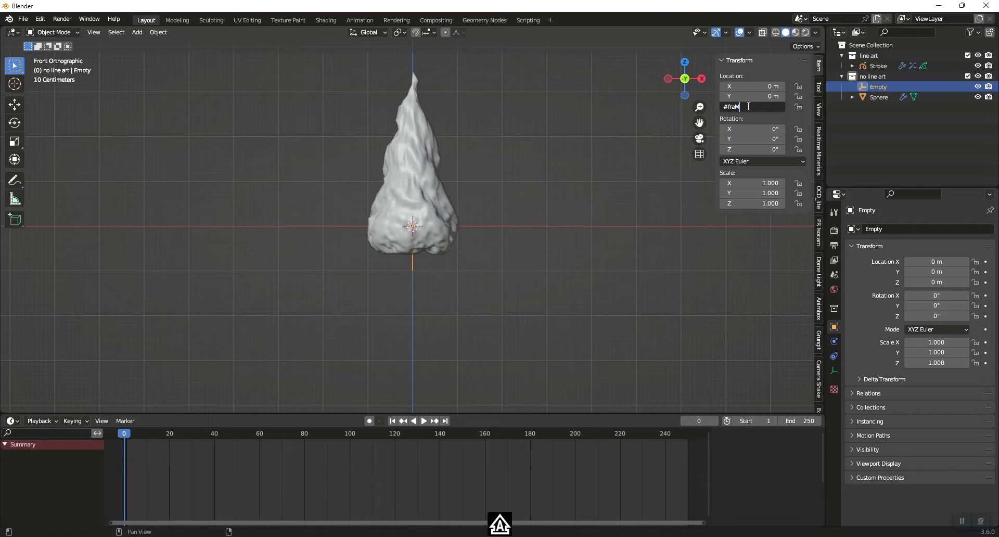
pyautogui.press('BackSpace')
pyautogui.press('BackSpace')
pyautogui.press('capslock')
pyautogui.write('me/15')
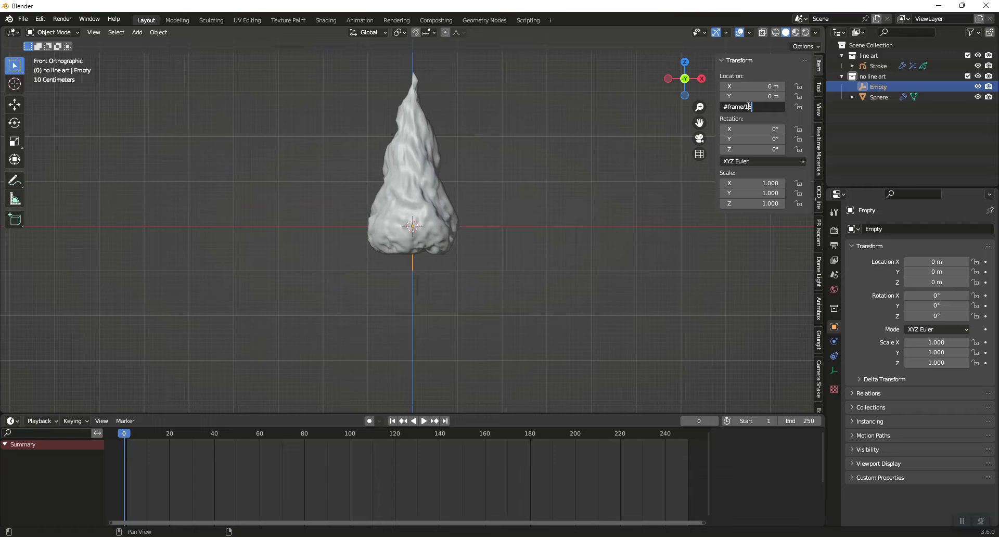
pyautogui.press('Return')
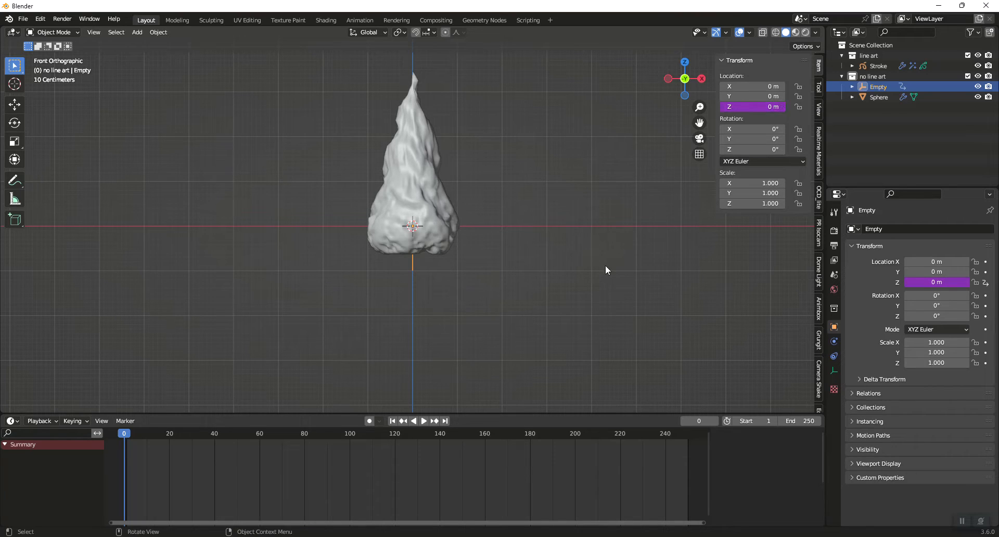
pyautogui.press('space')
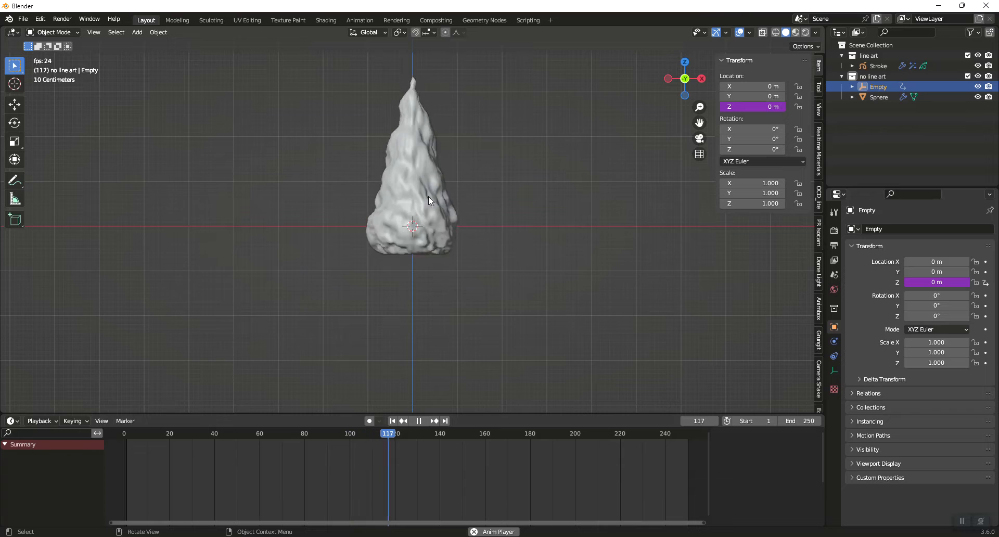
# Switch the viewport to Rendered shading, enlarge the timeline area and turn it into a Shader Editor
pyautogui.click(806, 32)
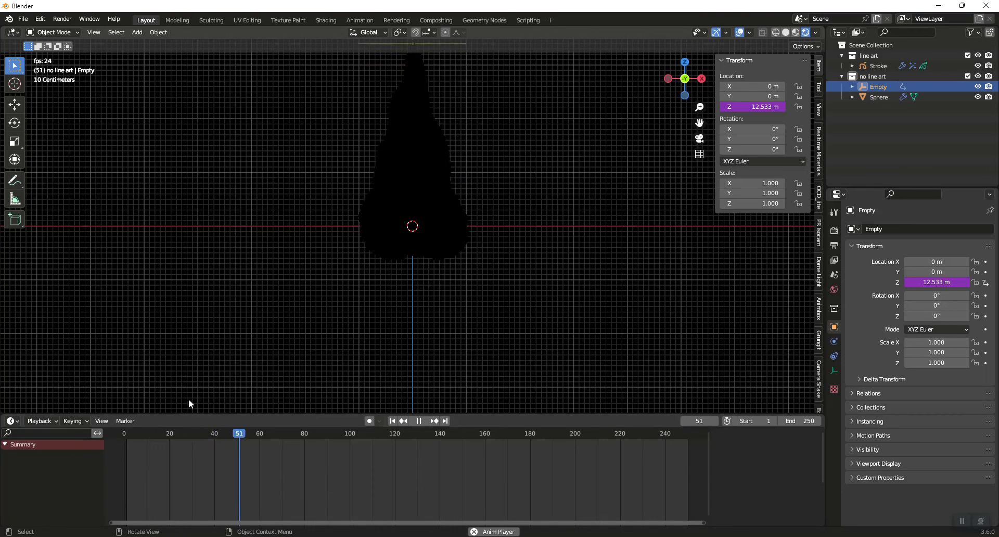
pyautogui.moveTo(105, 415); pyautogui.dragTo(192, 262)
pyautogui.moveTo(456, 280); pyautogui.dragTo(458, 307)
pyautogui.keyDown('shift'); pyautogui.moveTo(513, 195); pyautogui.dragTo(511, 280, button='middle'); pyautogui.keyUp('shift')
pyautogui.click(12, 313)
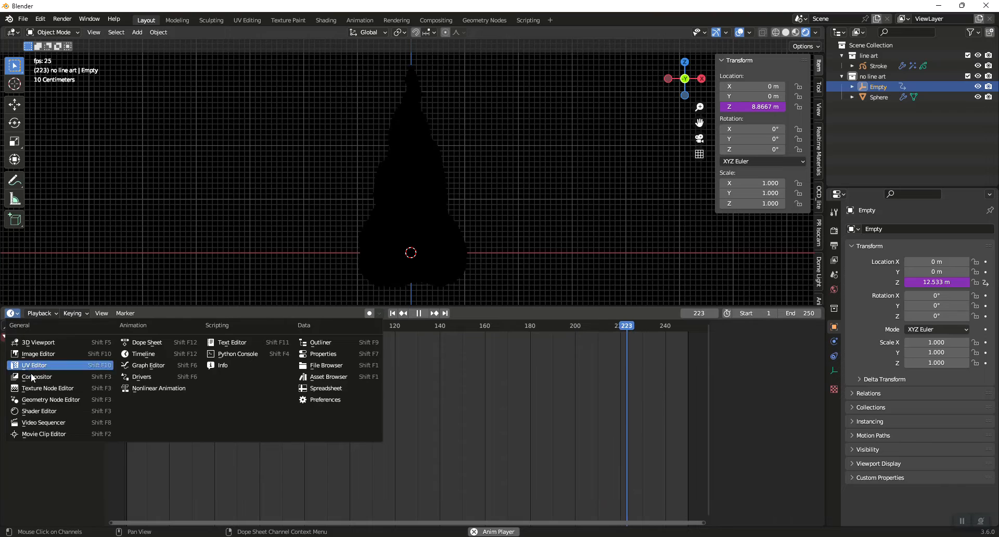
pyautogui.click(57, 413)
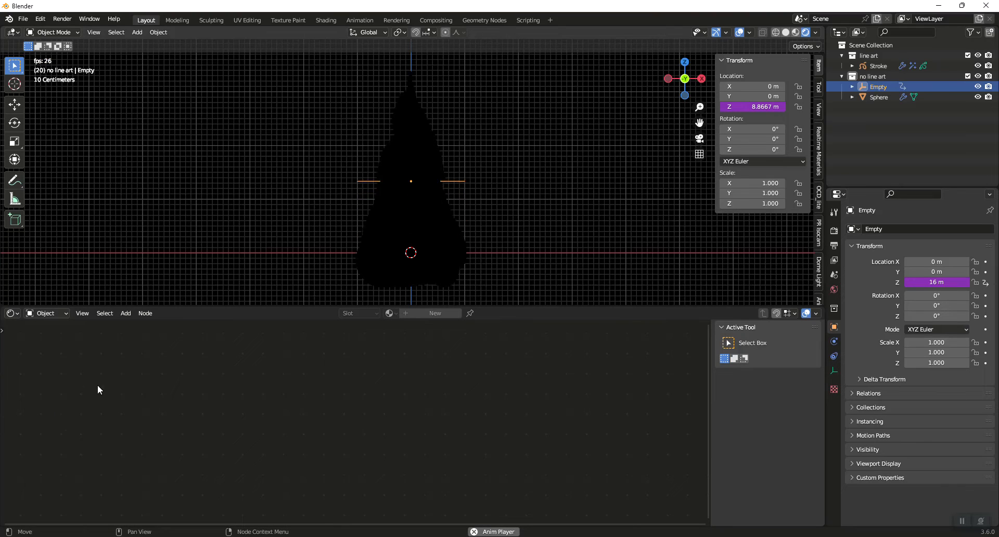
# Give the flame mesh a new material and delete its Principled BSDF node
pyautogui.click(443, 238)
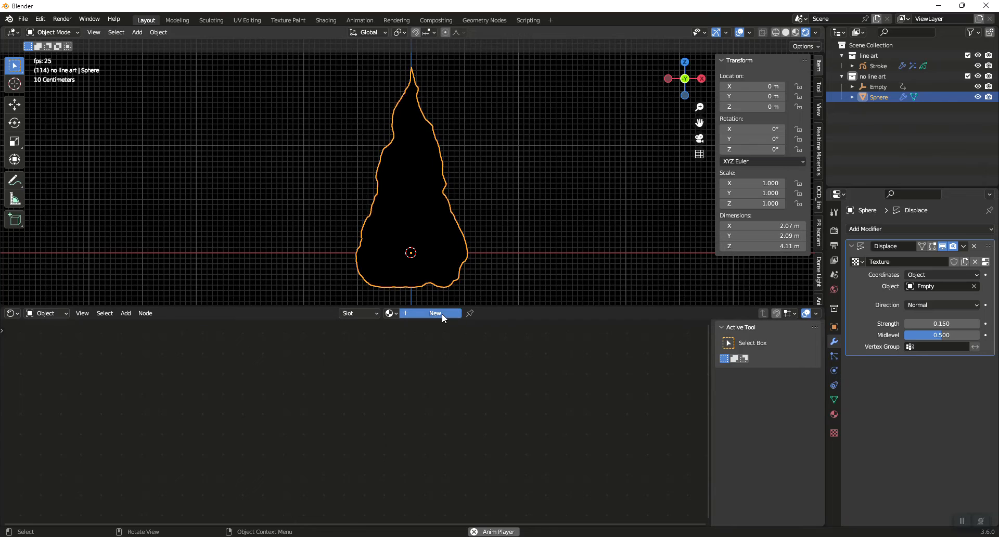
pyautogui.click(442, 313)
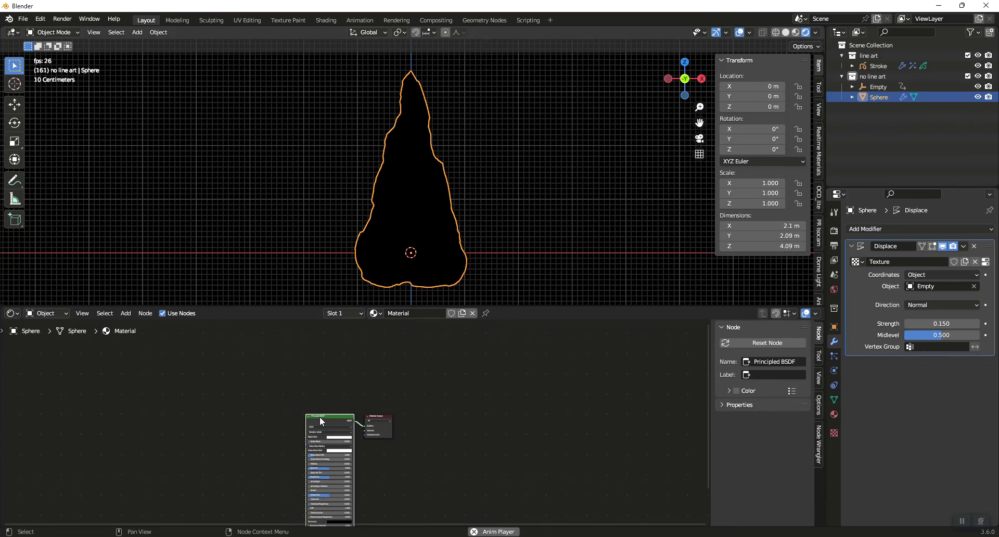
pyautogui.press('x')
# Add an Emission node connected to the Material Output's Surface and set its strength to 3
pyautogui.scroll(1, 382, 403)
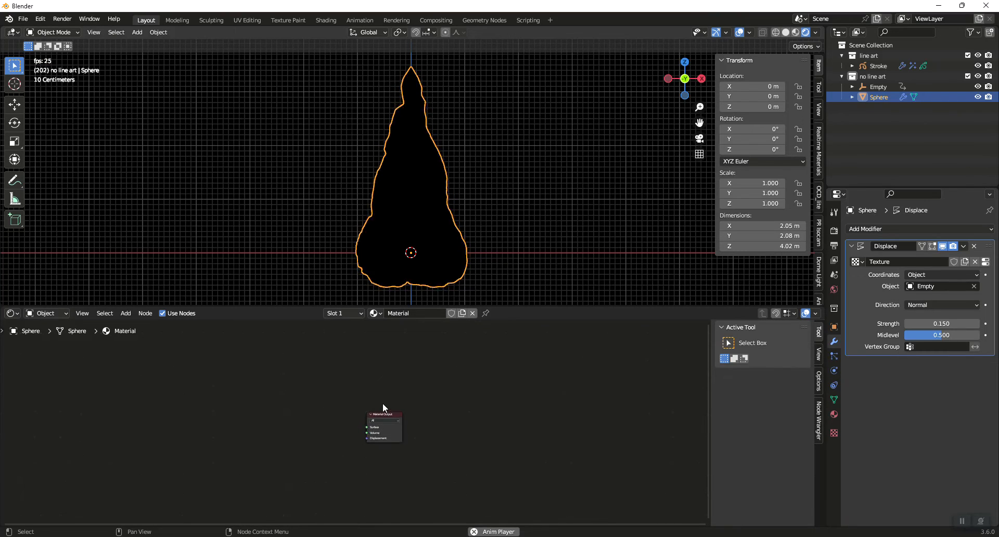
pyautogui.scroll(3, 382, 403)
pyautogui.hotkey('shift', 'a')
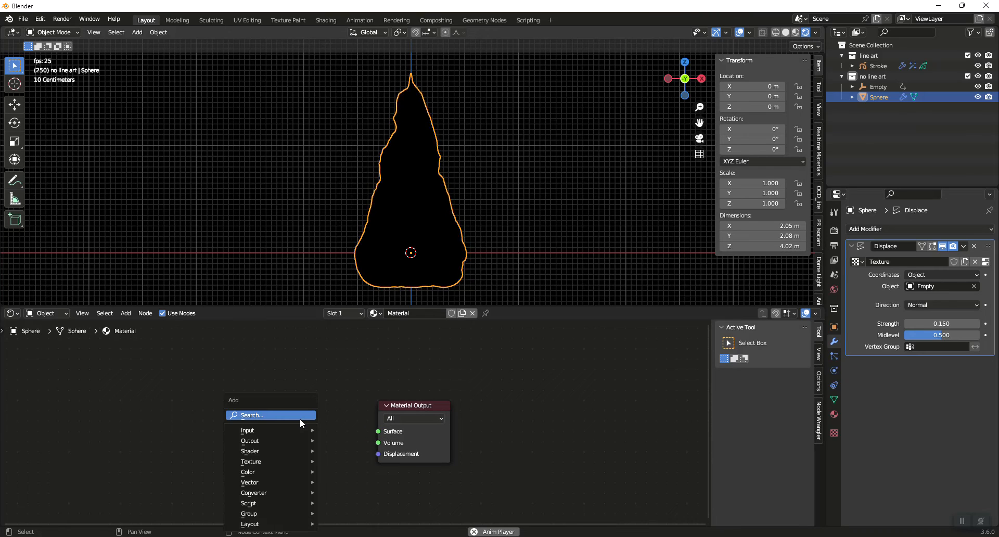
pyautogui.click(268, 415)
pyautogui.write('em')
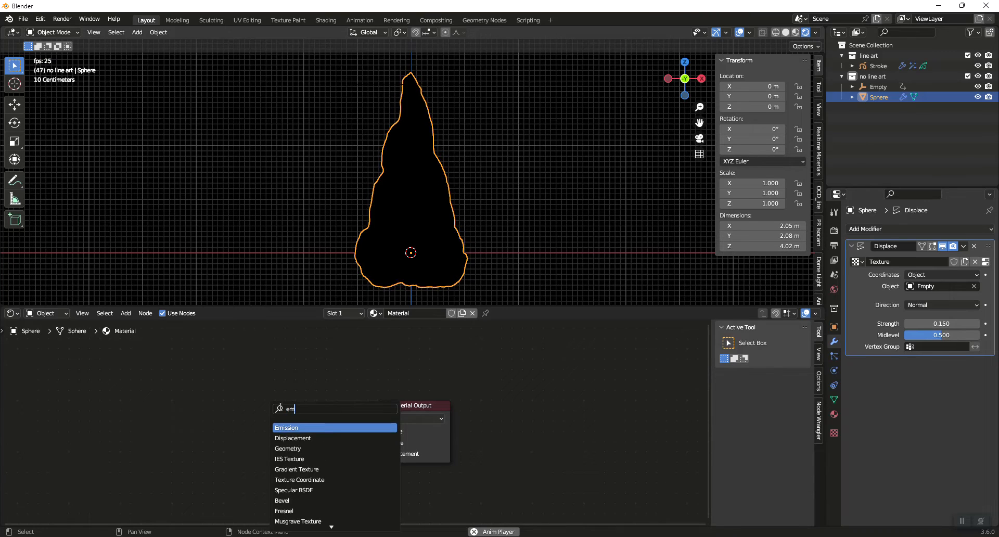
pyautogui.press('Return')
pyautogui.click(327, 430)
pyautogui.moveTo(328, 430); pyautogui.dragTo(378, 431)
pyautogui.click(294, 454)
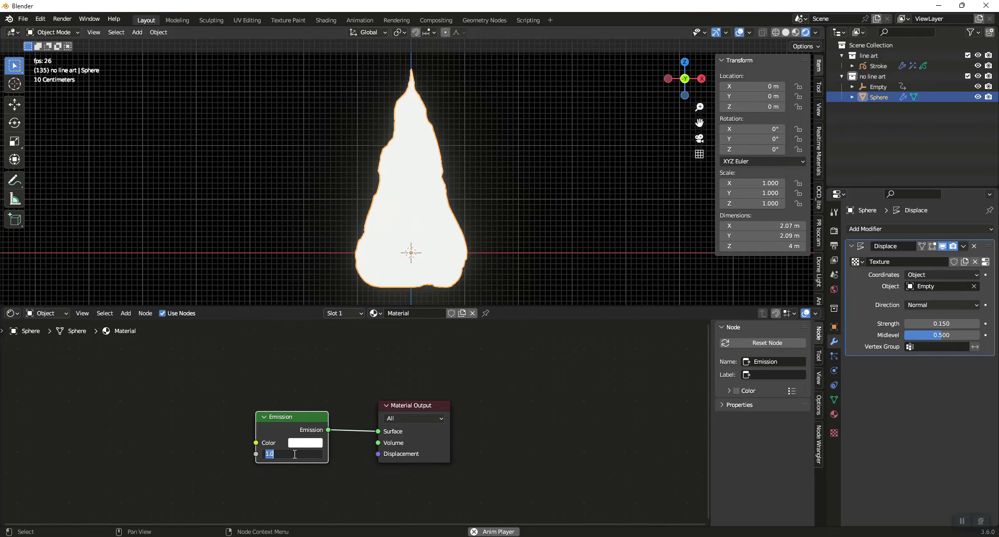
pyautogui.write('3')
pyautogui.press('Return')
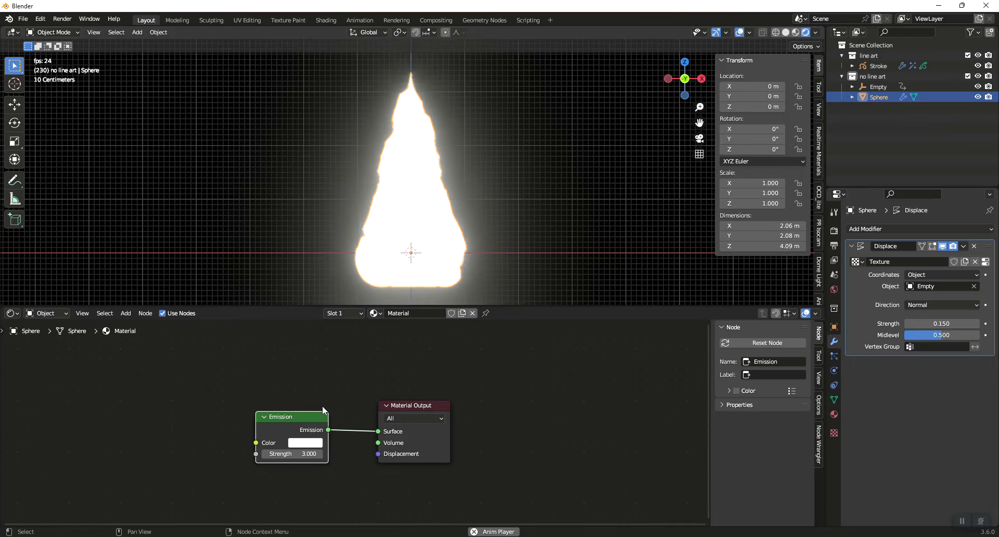
# Add a Color Ramp node before the Emission node and connect its Color output to the Emission Strength
pyautogui.moveTo(304, 418); pyautogui.dragTo(309, 427)
pyautogui.hotkey('shift', 'a')
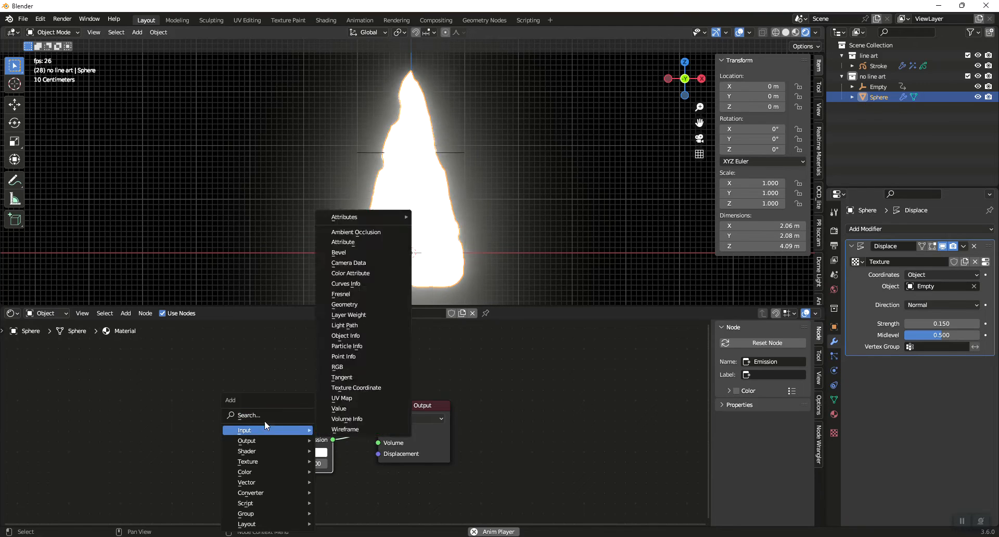
pyautogui.write('colo')
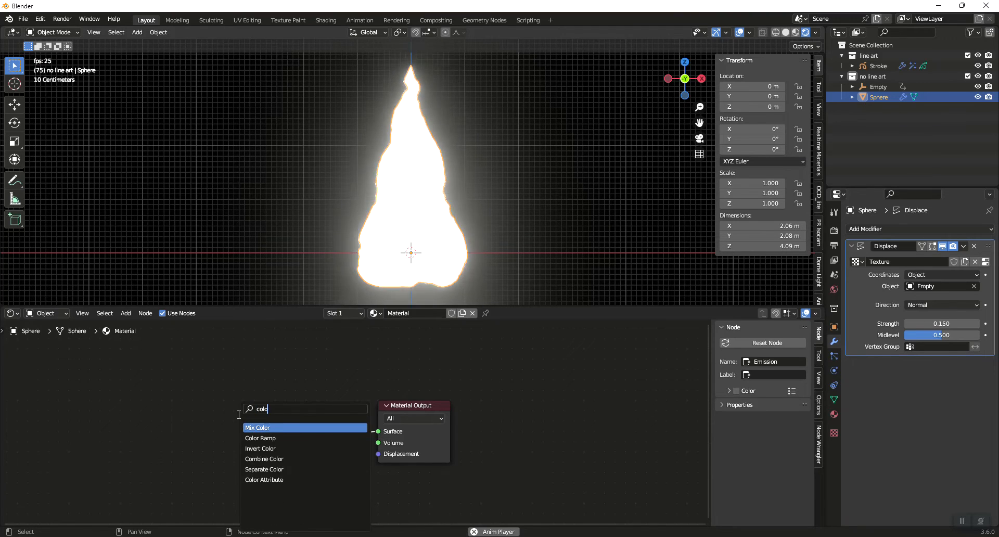
pyautogui.press('Down')
pyautogui.press('Return')
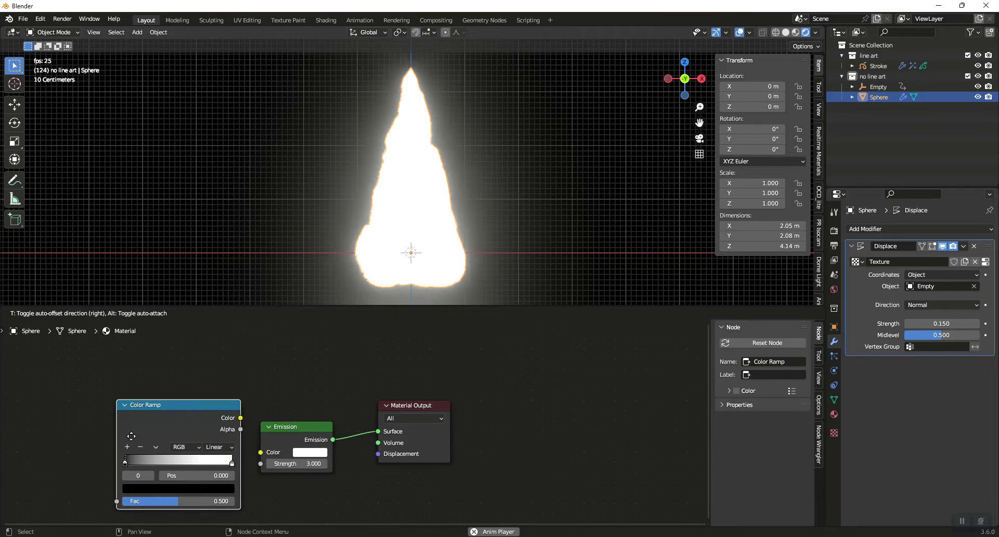
pyautogui.click(131, 440)
pyautogui.moveTo(239, 417); pyautogui.dragTo(261, 464)
pyautogui.moveTo(353, 478); pyautogui.dragTo(475, 470, button='middle')
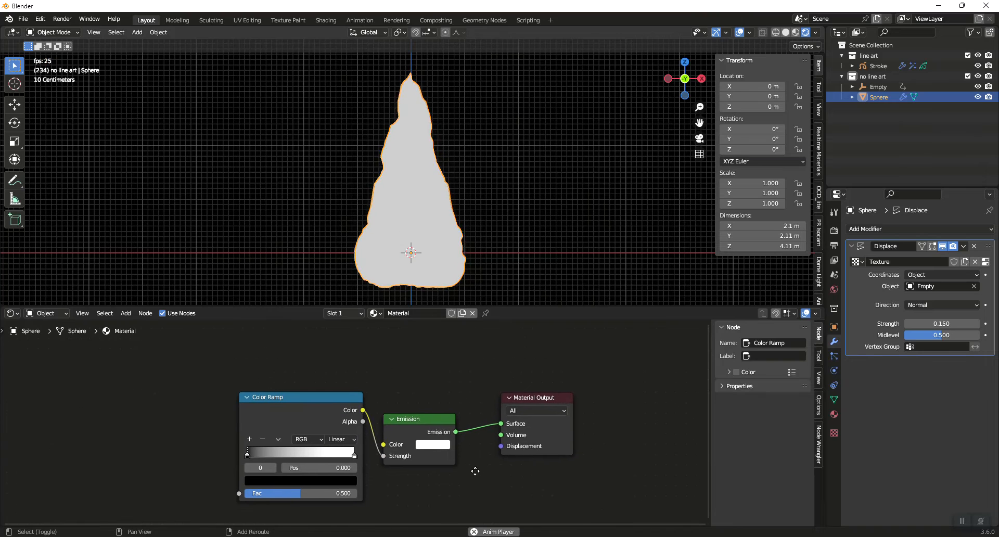
# Add a Gradient Texture node before the Color Ramp and connect its Fac output to the ramp's Fac input
pyautogui.click(285, 391)
pyautogui.hotkey('shift', 'a')
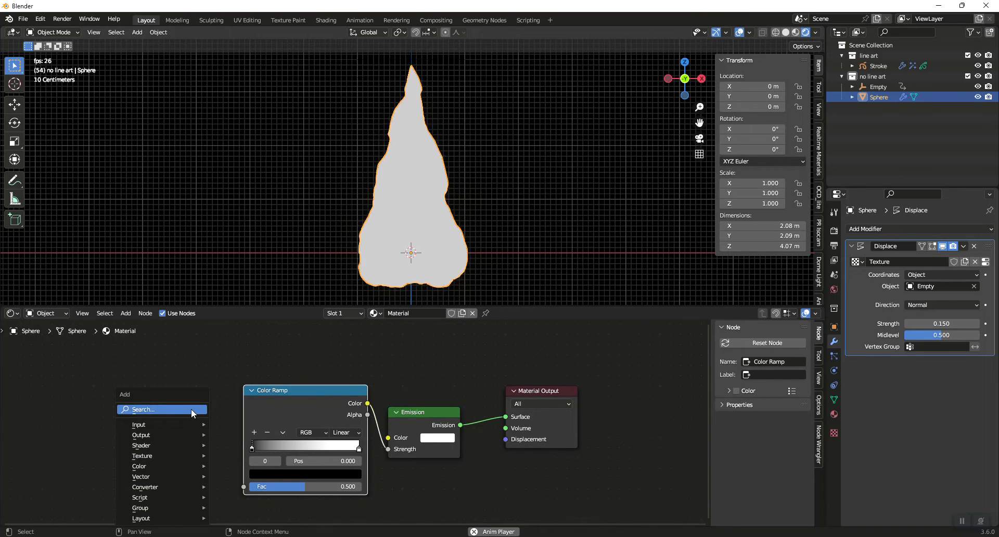
pyautogui.click(192, 409)
pyautogui.write('gra')
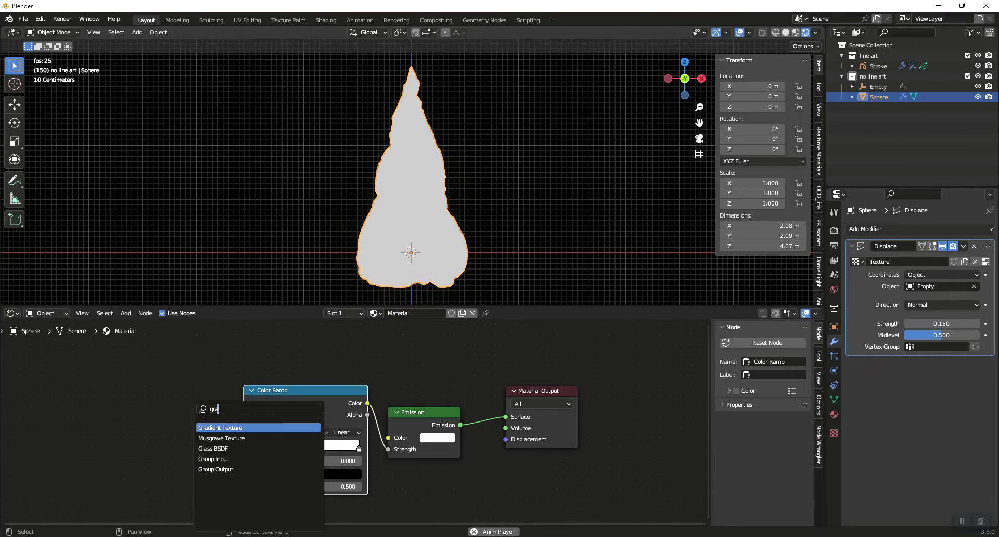
pyautogui.press('Return')
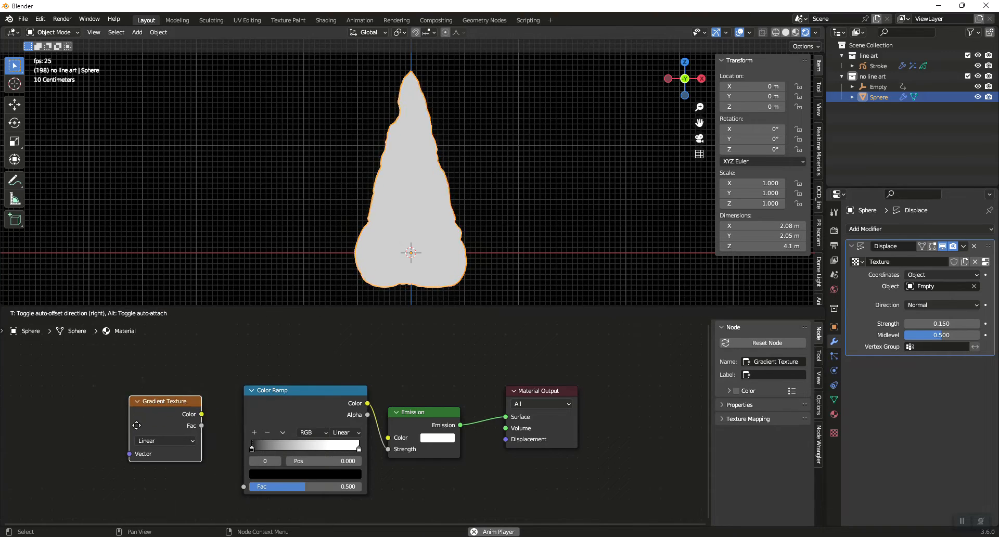
pyautogui.click(185, 429)
pyautogui.moveTo(190, 428); pyautogui.dragTo(243, 485)
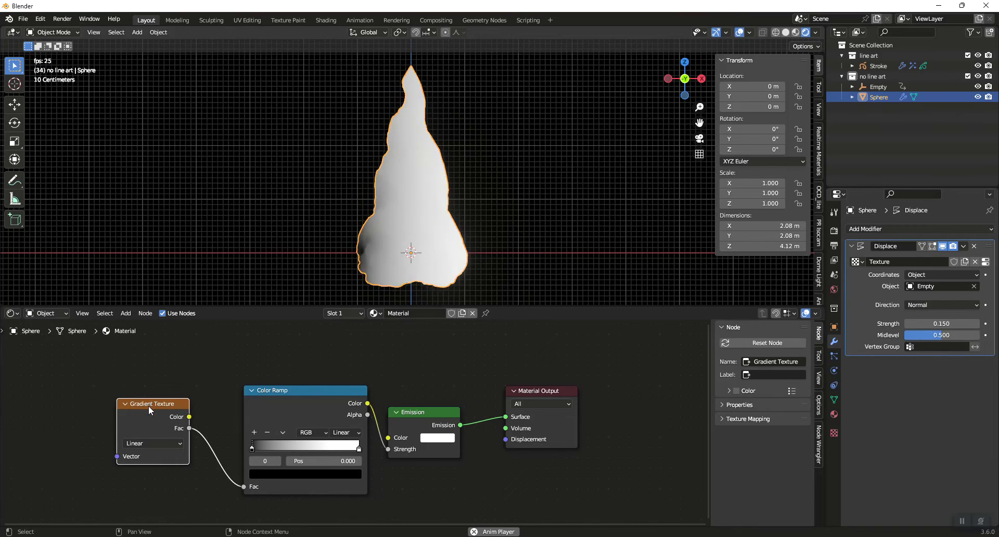
# Add linked Texture Coordinate and Mapping nodes to the Gradient Texture and move the Texture Coordinate node slightly higher
pyautogui.hotkey('ctrl', 't')
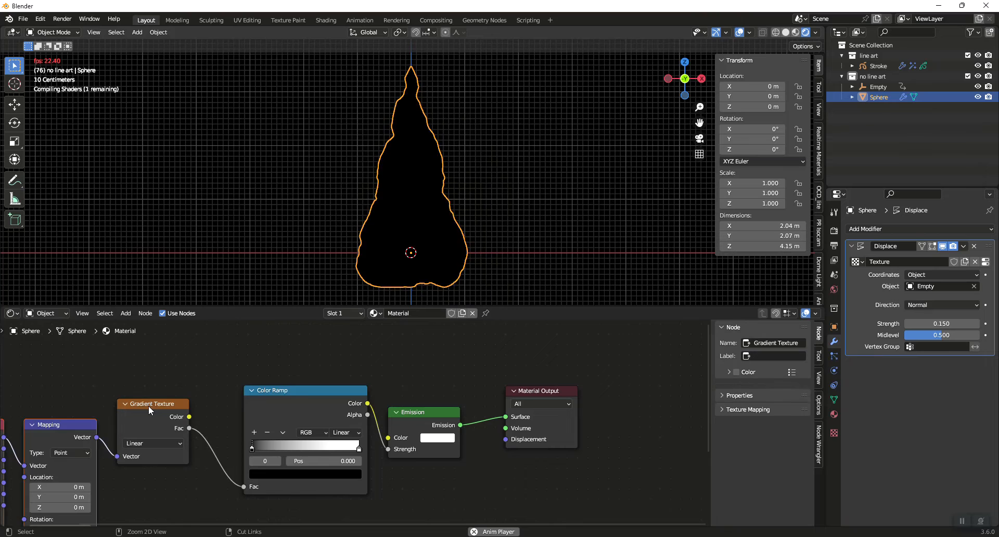
pyautogui.moveTo(154, 460); pyautogui.dragTo(277, 436, button='middle')
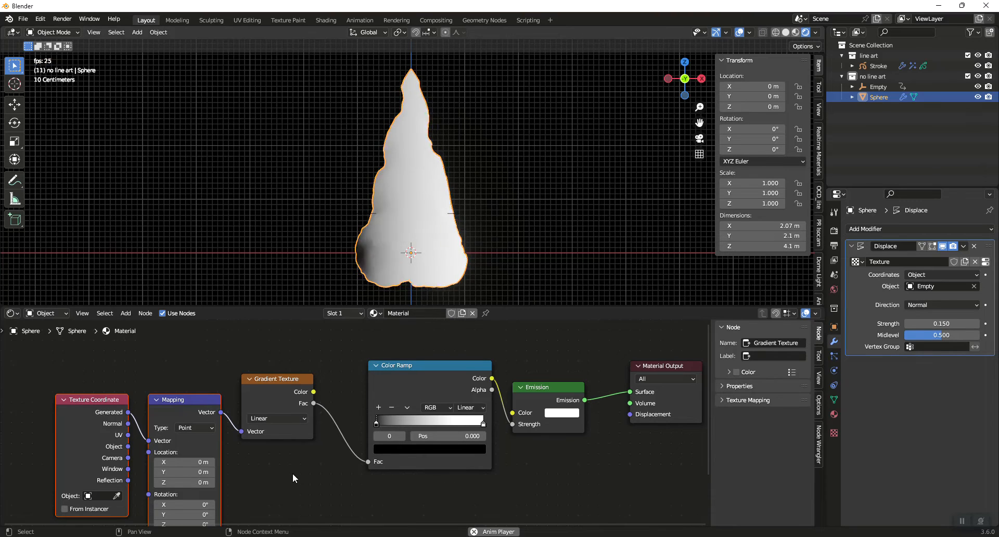
pyautogui.moveTo(292, 473); pyautogui.dragTo(301, 495, button='middle')
pyautogui.moveTo(96, 416); pyautogui.dragTo(83, 357)
pyautogui.click(87, 387)
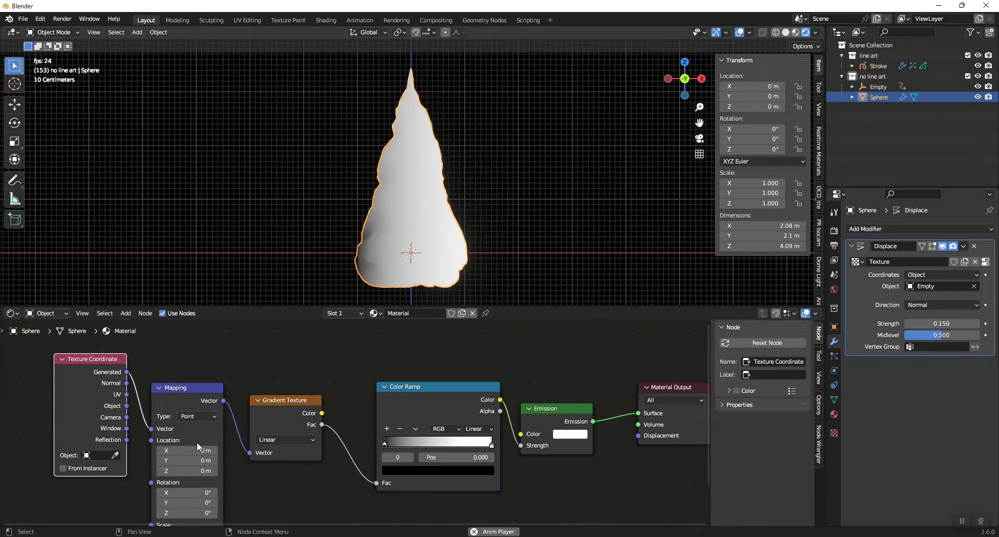
# In the Mapping node, set Y rotation to -90°, Z scale to 0.5 and X location to 0.49 m
pyautogui.moveTo(245, 483); pyautogui.dragTo(251, 439, button='middle')
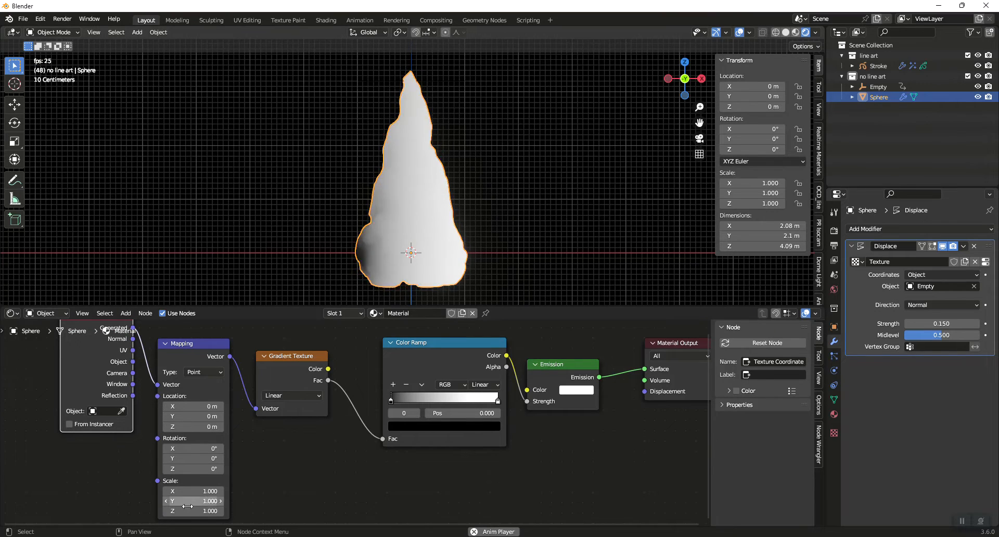
pyautogui.click(208, 458)
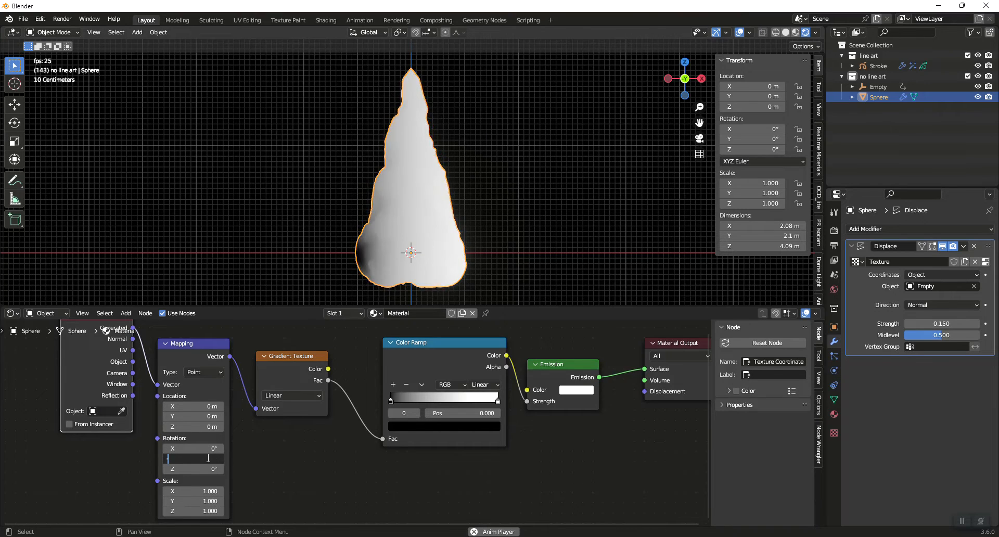
pyautogui.press('Return')
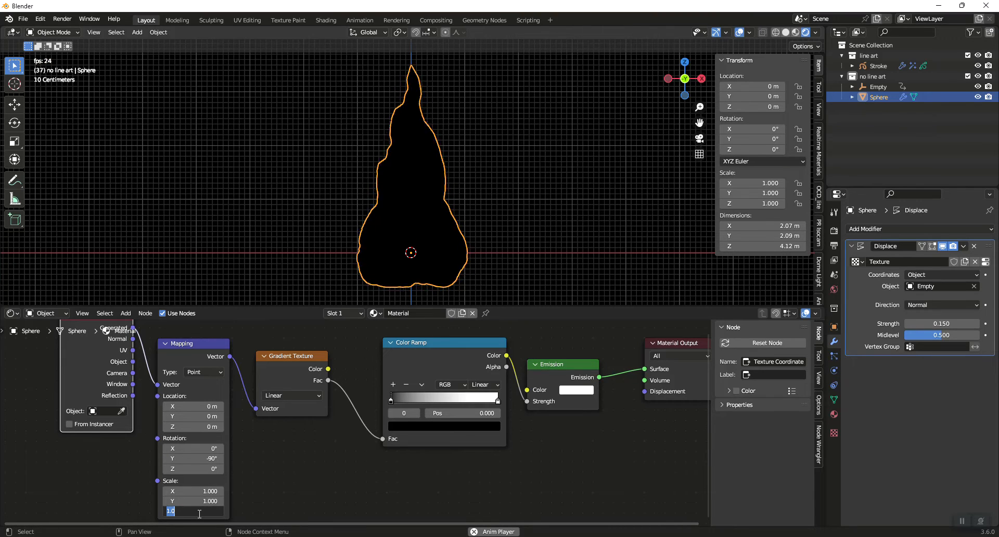
pyautogui.press('Return')
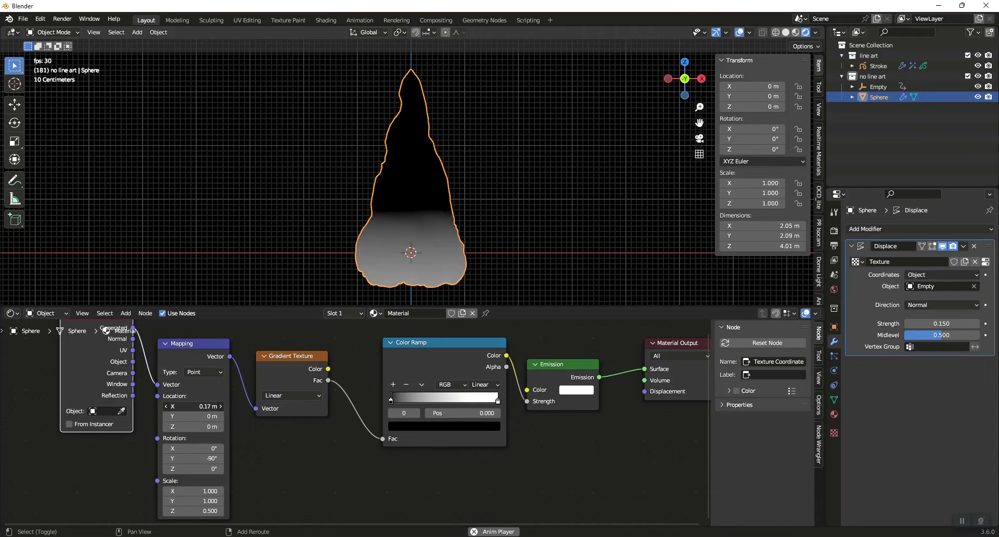
pyautogui.moveTo(198, 406); pyautogui.dragTo(209, 407)
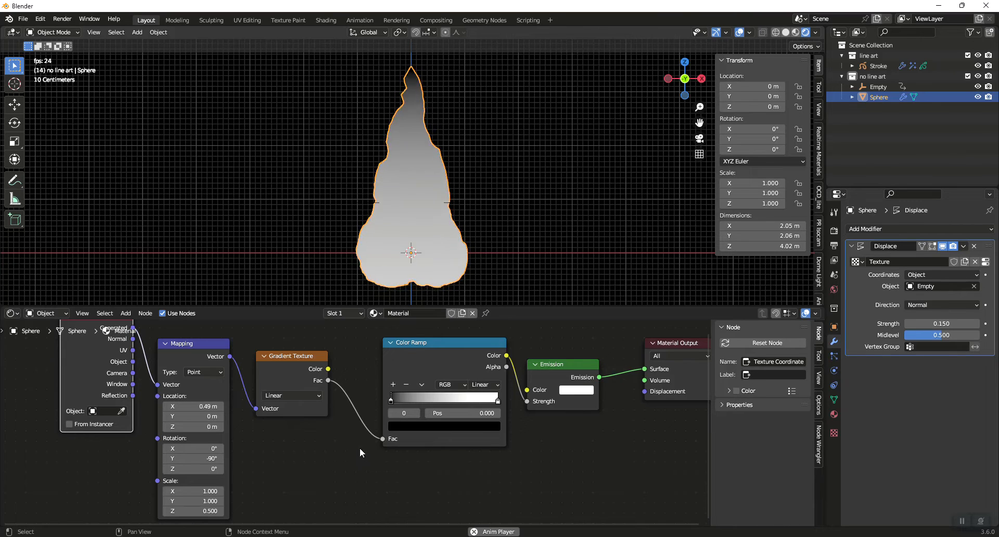
# Add two stops to the Color Ramp and set the alpha of its first black stop to 0
pyautogui.click(423, 339)
pyautogui.click(393, 385)
pyautogui.click(393, 385)
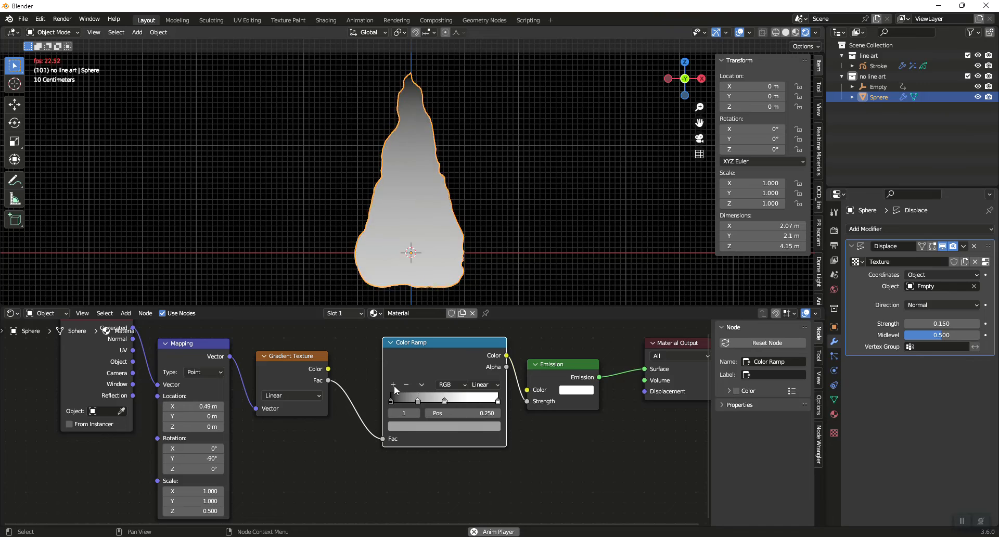
pyautogui.click(391, 401)
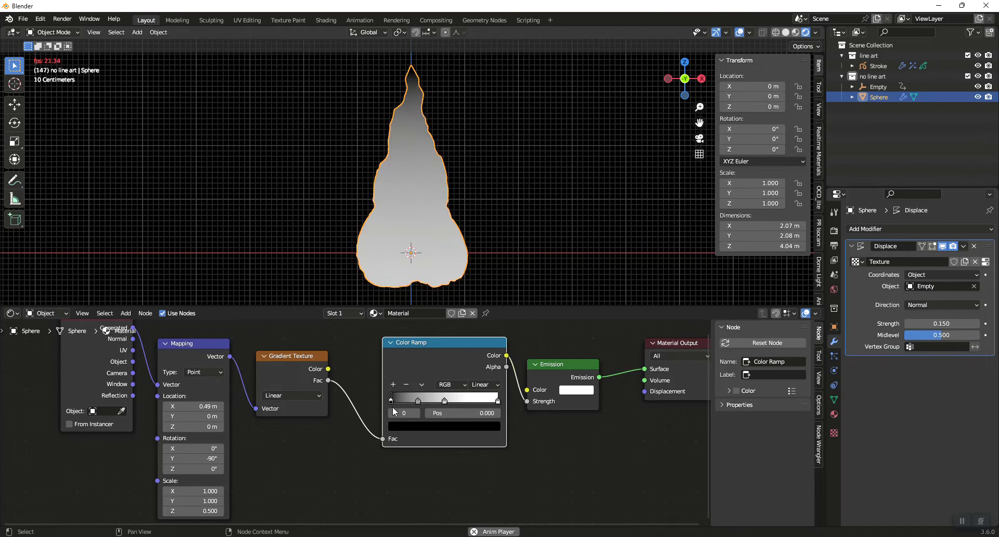
pyautogui.click(428, 425)
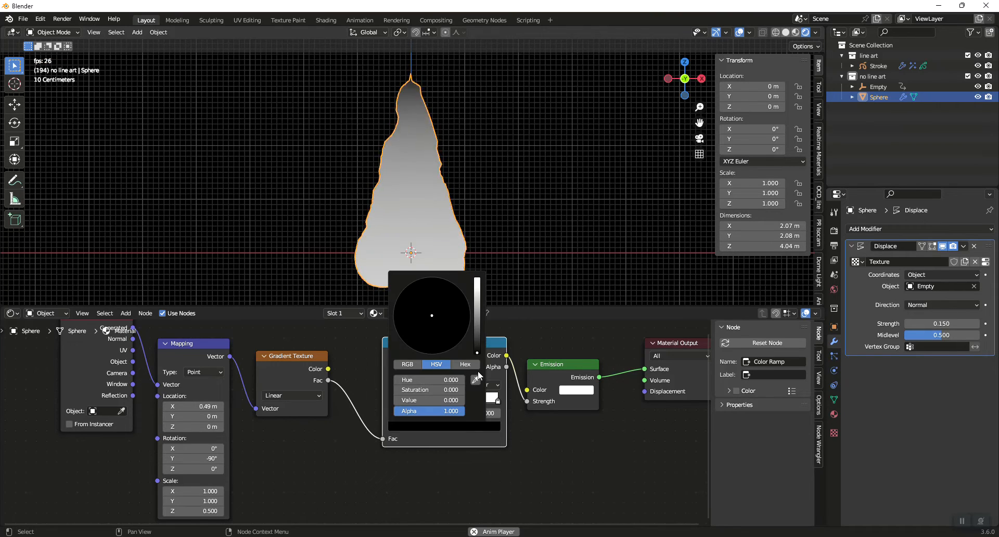
pyautogui.moveTo(447, 412); pyautogui.dragTo(392, 411)
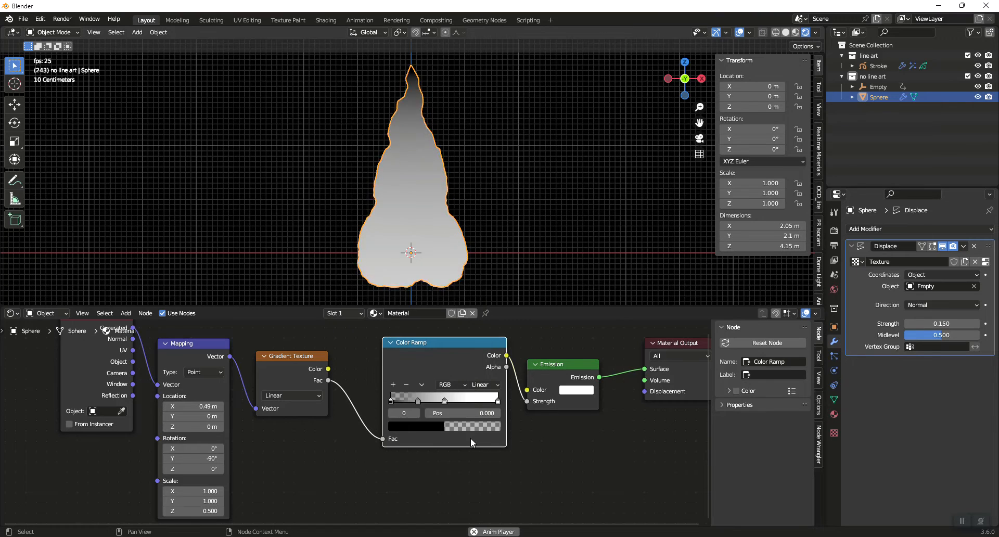
# Color the second ramp stop dark orange (hue 0.026, saturation 1) at position 0.127, and reroute the ramp's Color output to Emission Color
pyautogui.click(418, 401)
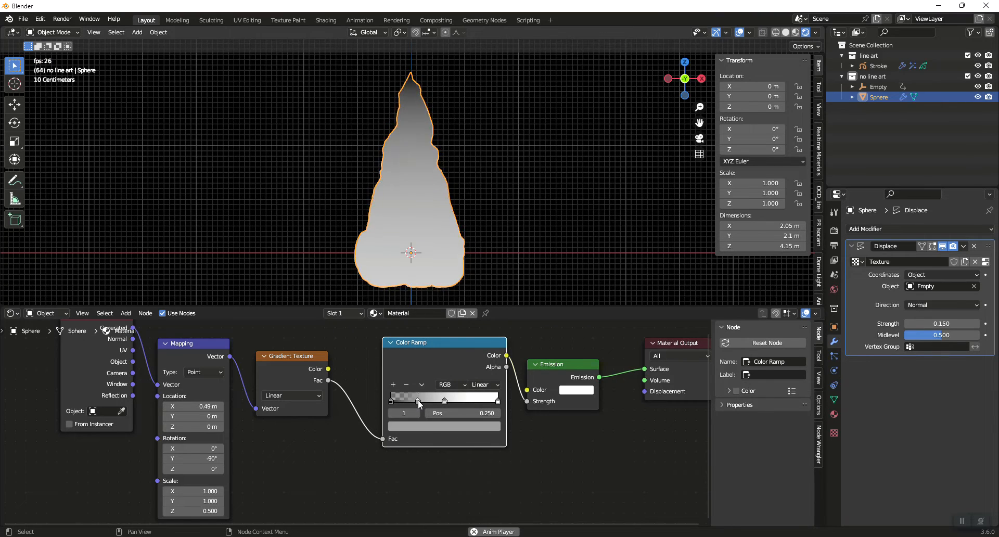
pyautogui.click(419, 427)
pyautogui.moveTo(440, 340); pyautogui.dragTo(418, 352)
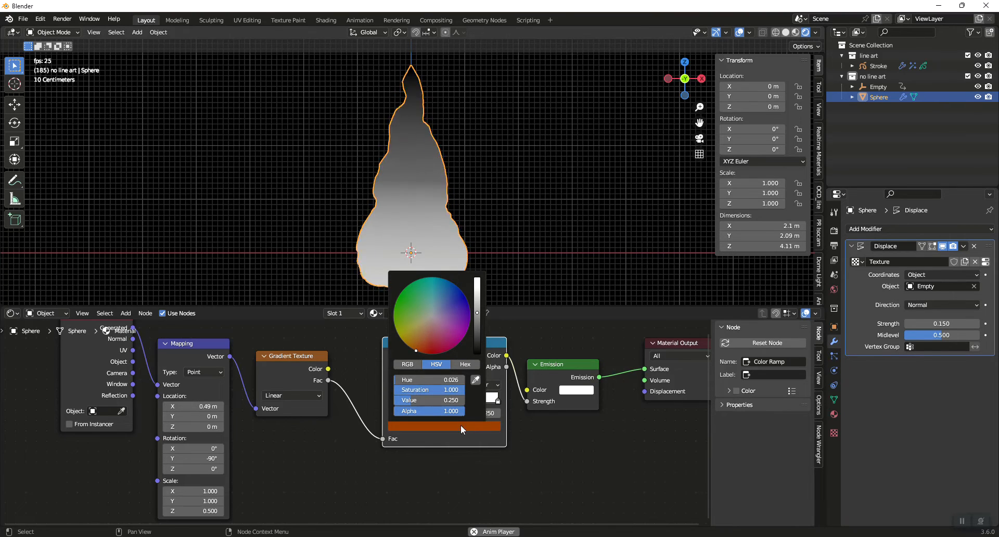
pyautogui.moveTo(419, 401); pyautogui.dragTo(405, 402)
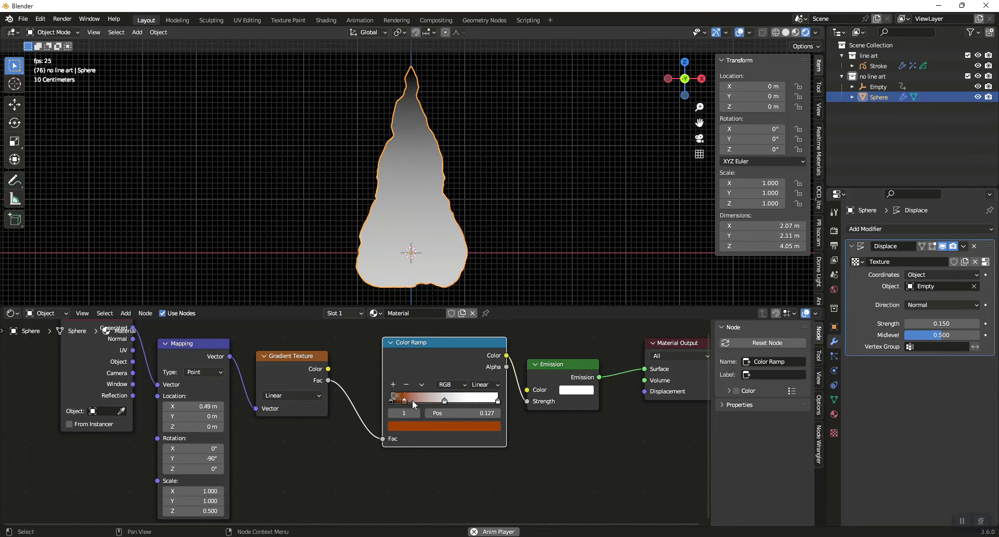
pyautogui.moveTo(527, 401)
pyautogui.mouseDown()
pyautogui.moveTo(516, 358)
pyautogui.moveTo(526, 390)
pyautogui.mouseUp()
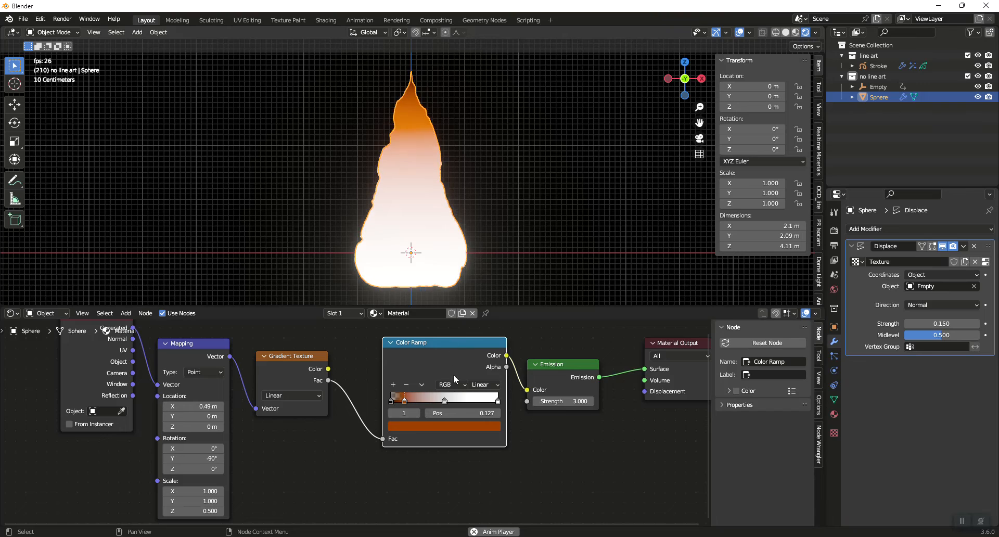
# Color the third ramp stop orange with hue 0.034 and saturation 1, and move it close to the last stop
pyautogui.click(444, 401)
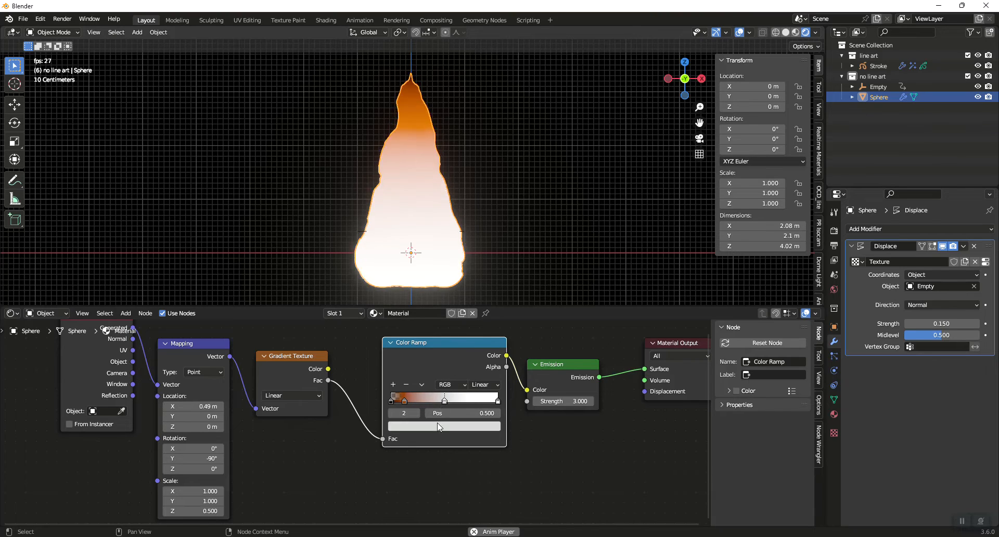
pyautogui.click(436, 426)
pyautogui.moveTo(431, 317); pyautogui.dragTo(417, 341)
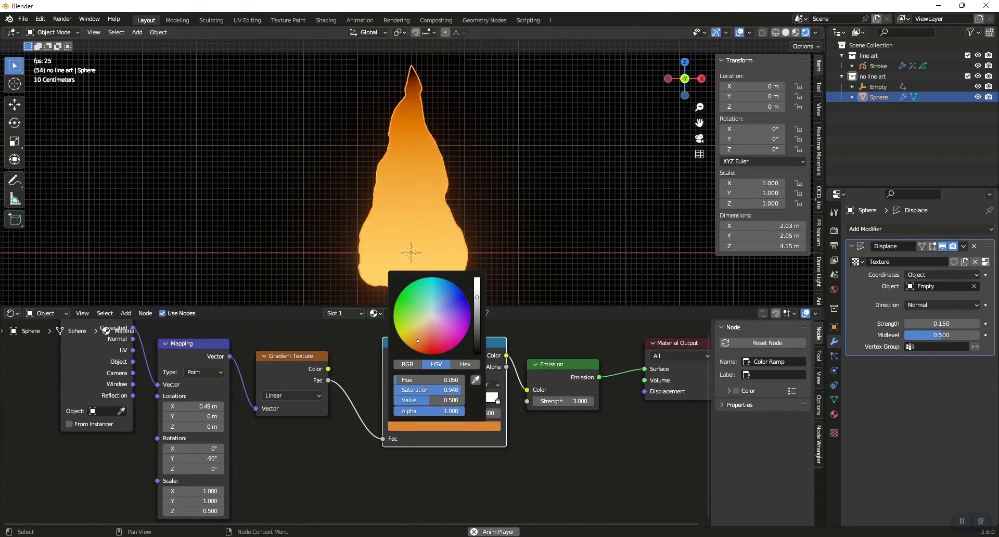
pyautogui.moveTo(445, 401); pyautogui.dragTo(484, 402)
# Color the last Color Ramp stop yellow-orange and deselect the sphere in the viewport
pyautogui.click(498, 401)
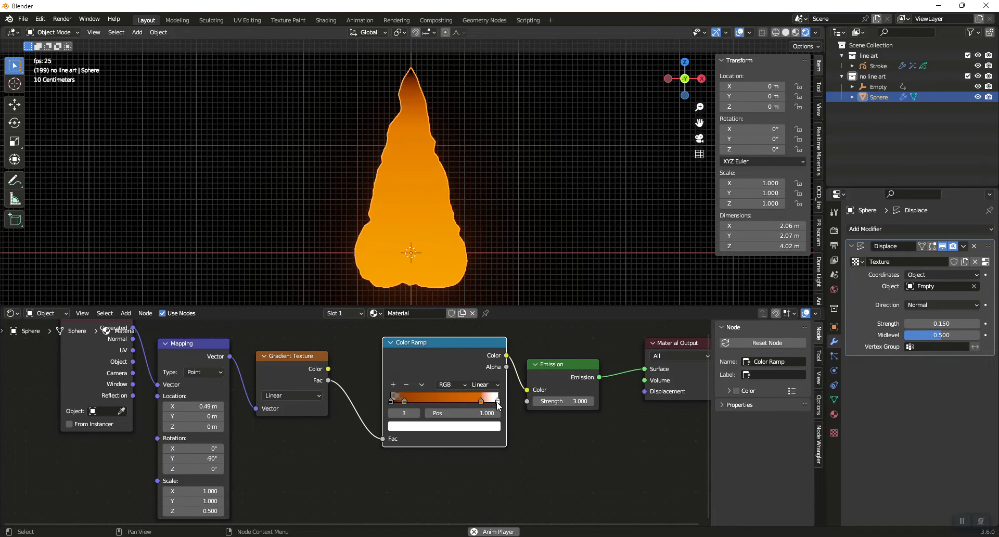
pyautogui.click(489, 427)
pyautogui.moveTo(430, 317); pyautogui.dragTo(408, 346)
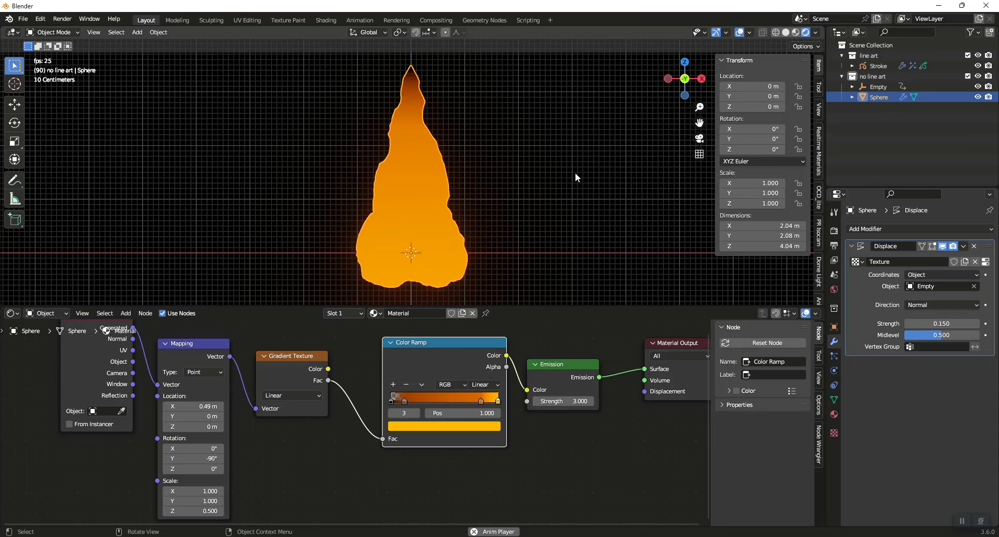
pyautogui.click(561, 184)
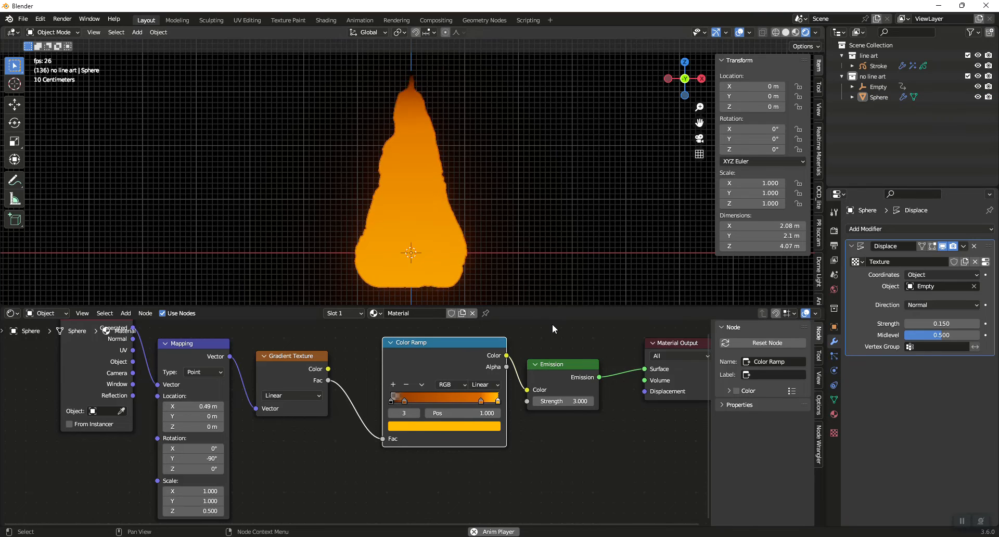
# Set the material's Blend Mode to Alpha Blend and its Shadow Mode to None
pyautogui.moveTo(583, 342); pyautogui.dragTo(539, 358, button='middle')
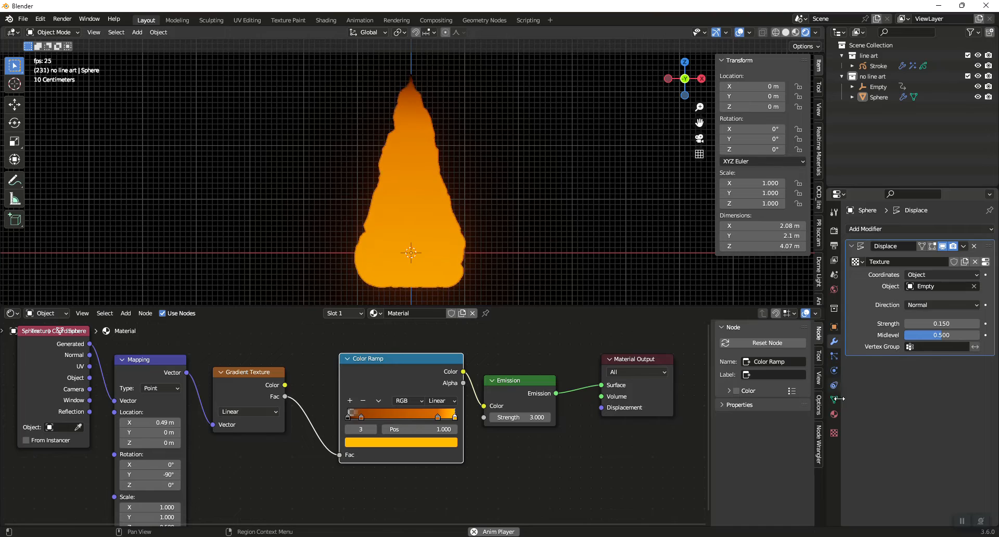
pyautogui.click(834, 414)
pyautogui.scroll(-2, 904, 387)
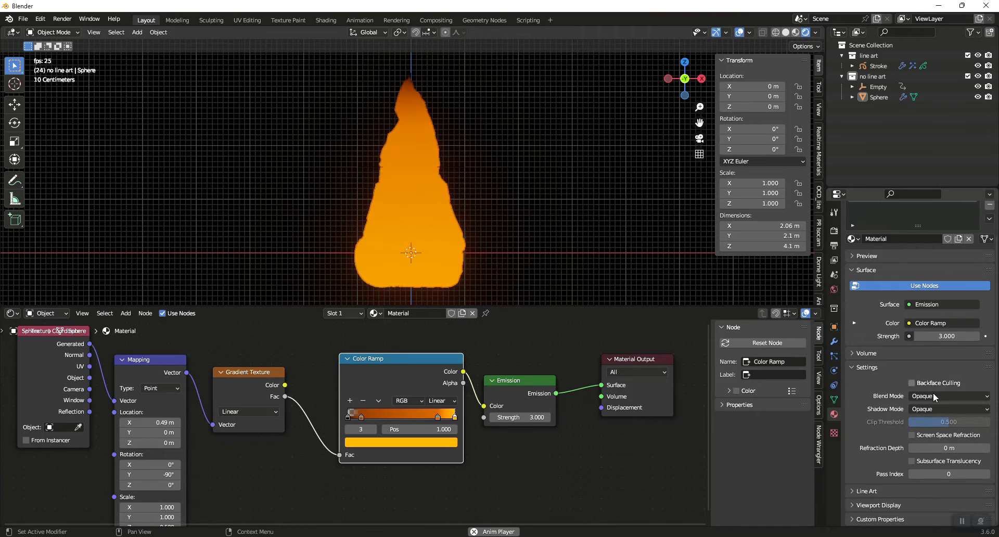
pyautogui.click(932, 395)
pyautogui.click(933, 442)
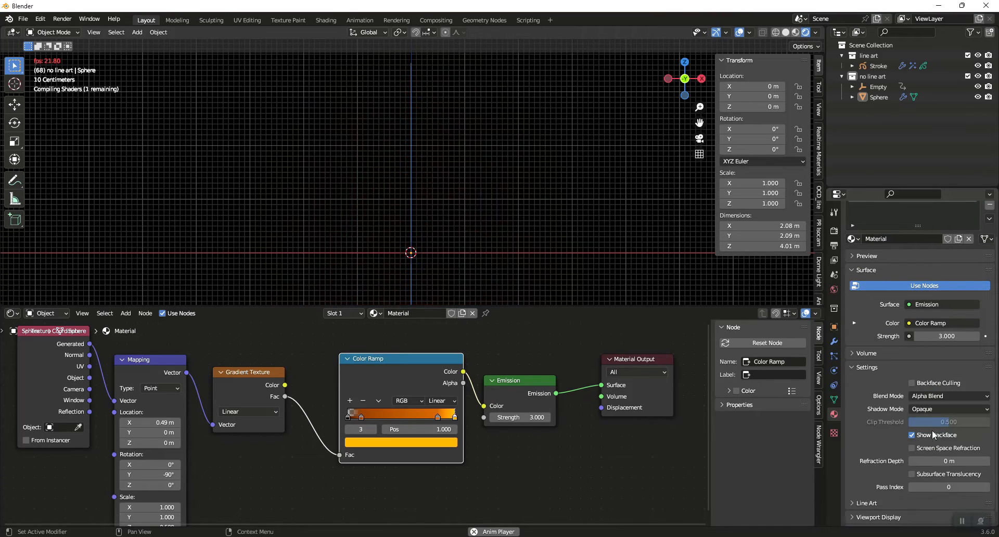
pyautogui.click(933, 410)
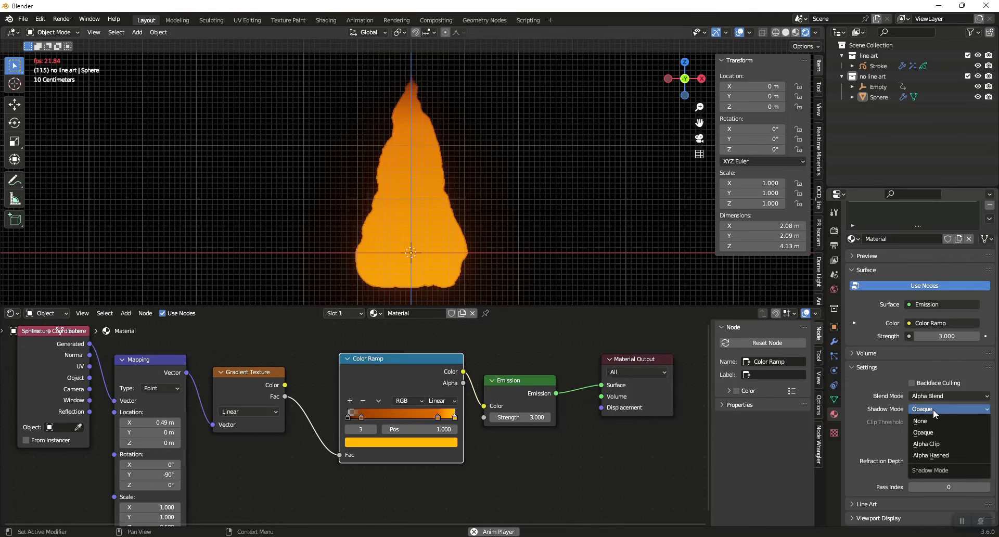
pyautogui.click(925, 423)
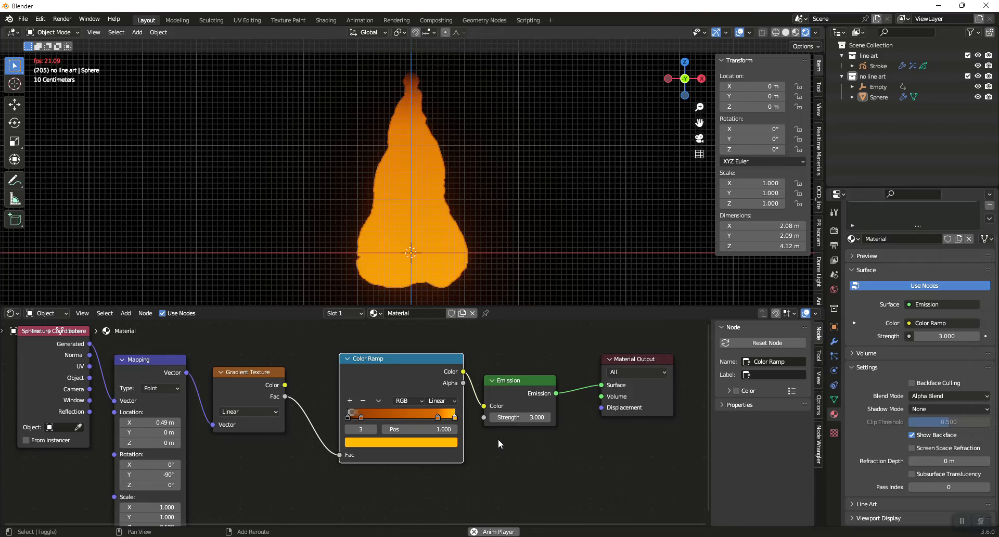
# Add a Transparent BSDF node below the Emission node
pyautogui.hotkey('shift', 'a')
pyautogui.click(491, 417)
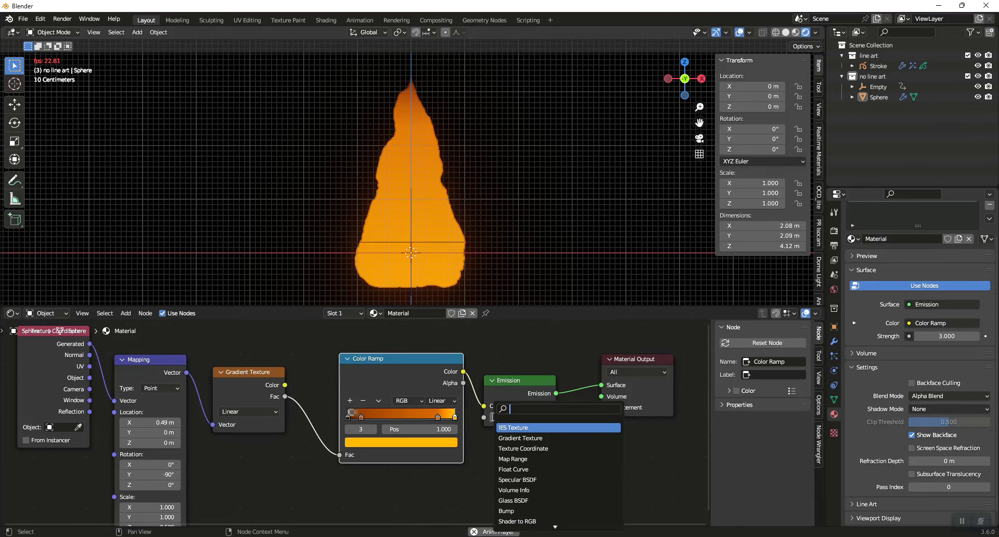
pyautogui.write('tra')
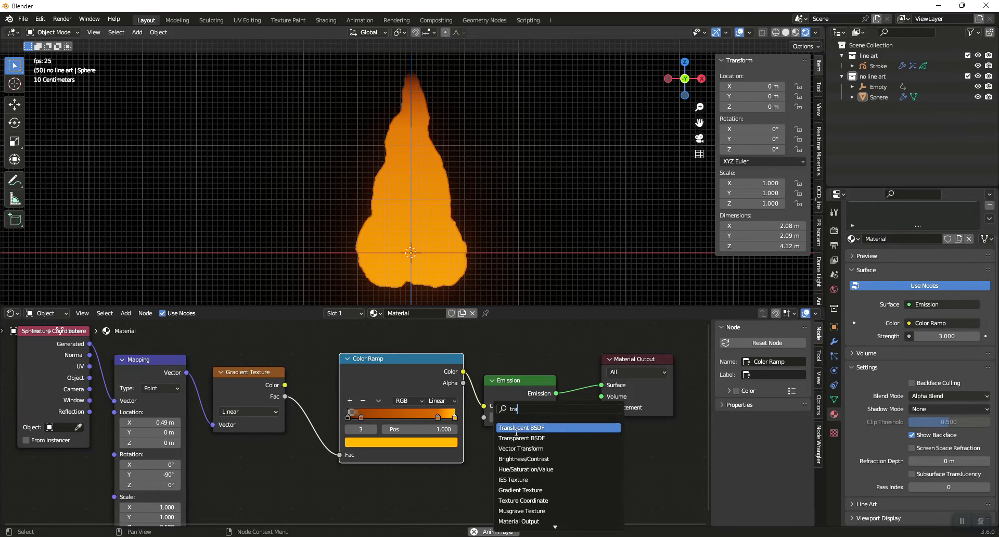
pyautogui.click(518, 438)
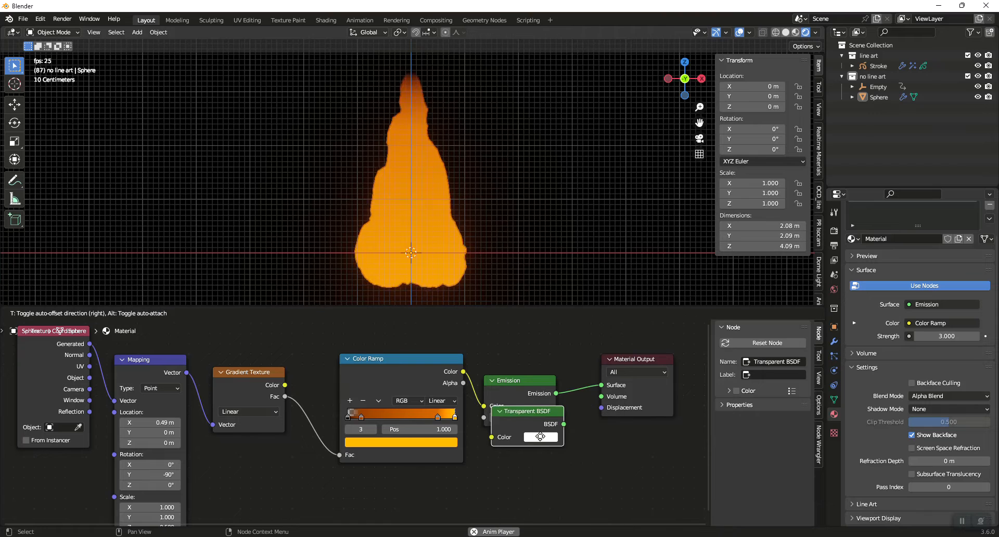
pyautogui.click(533, 473)
# Insert a Mix Shader between Emission and Material Output and connect the Transparent BSDF to its second Shader input
pyautogui.moveTo(641, 360)
pyautogui.mouseDown()
pyautogui.moveTo(699, 363)
pyautogui.moveTo(639, 366)
pyautogui.mouseUp()
pyautogui.hotkey('shift', 'a')
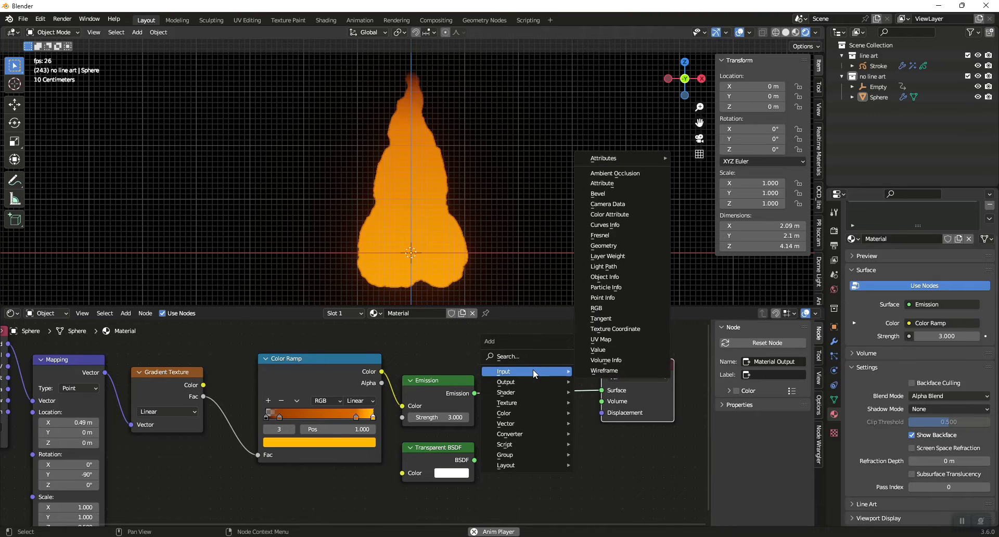
pyautogui.click(523, 356)
pyautogui.write('mix')
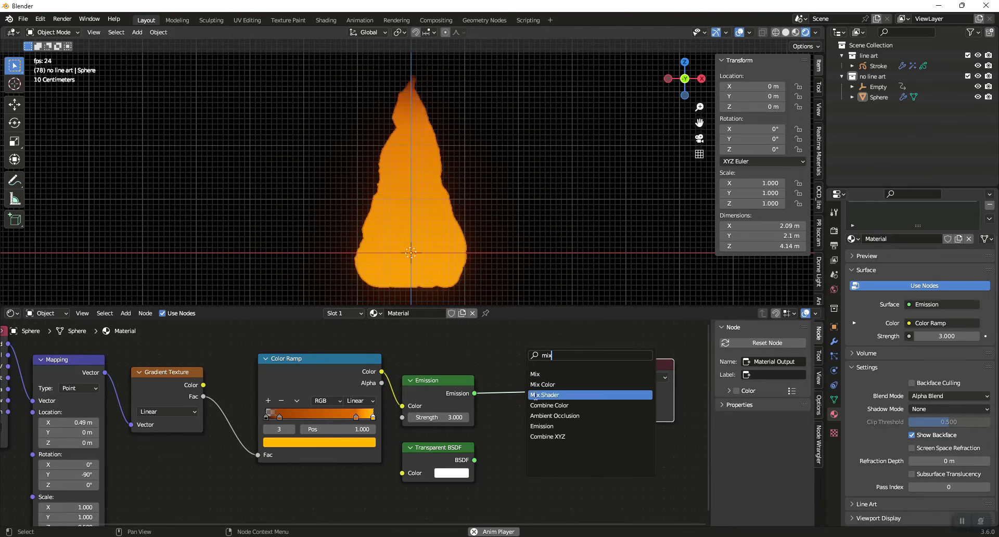
pyautogui.click(536, 396)
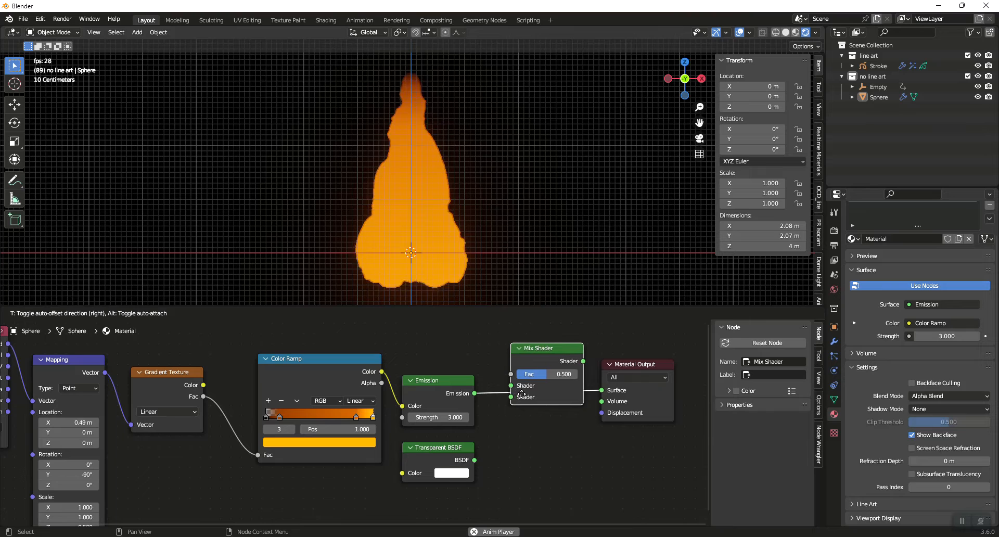
pyautogui.click(538, 397)
pyautogui.moveTo(473, 460); pyautogui.dragTo(516, 405)
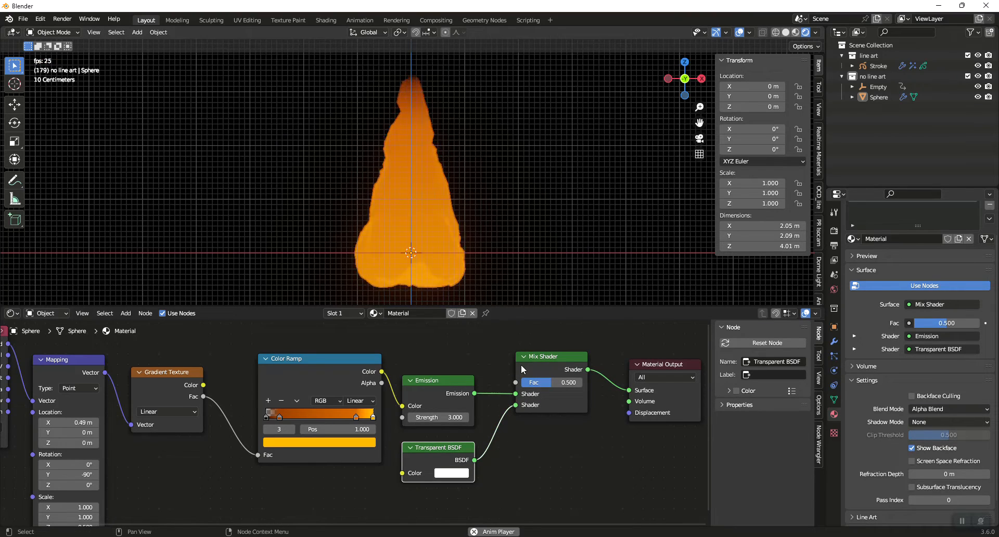
# Adjust the Mix Shader's Fac to 0.600
pyautogui.moveTo(549, 383); pyautogui.dragTo(565, 383)
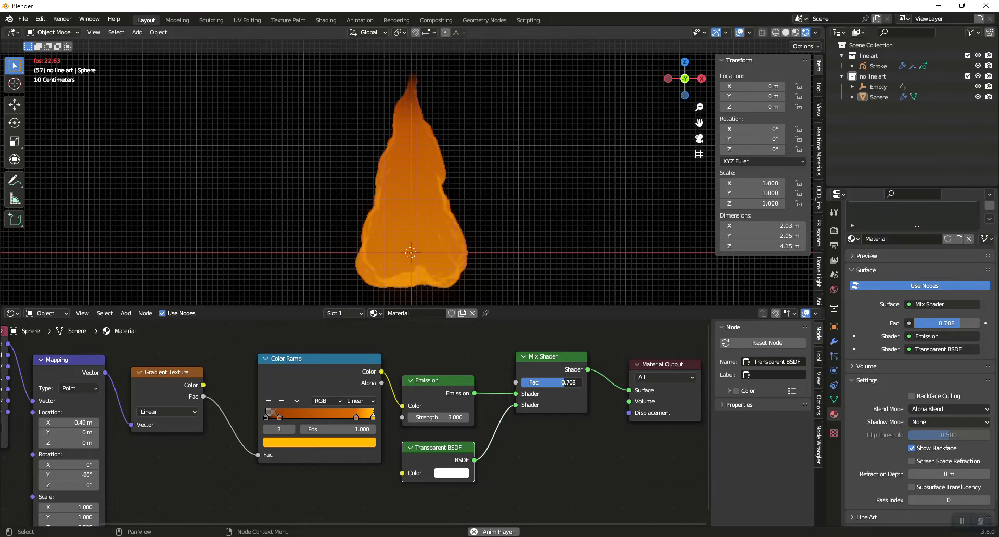
pyautogui.moveTo(575, 383); pyautogui.dragTo(559, 383)
pyautogui.moveTo(526, 494); pyautogui.dragTo(526, 344, button='middle')
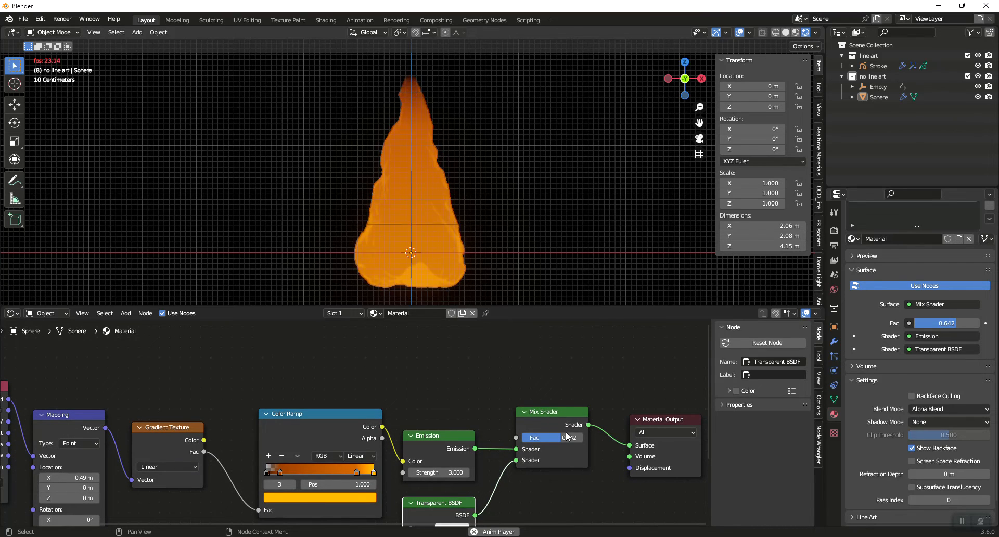
pyautogui.moveTo(561, 437); pyautogui.dragTo(555, 438)
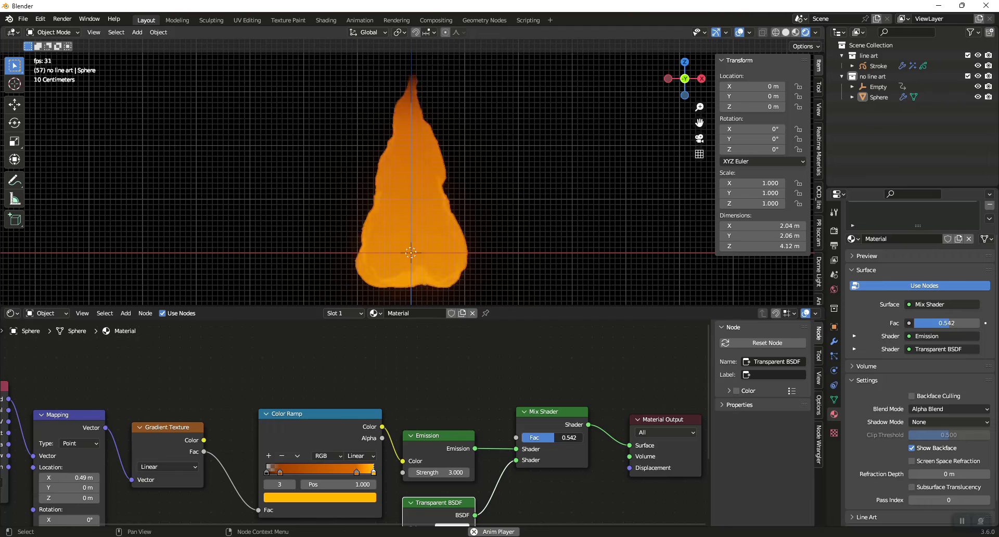
# Add a Magic Texture node above the Gradient Texture, fed by the Mapping node's Vector, with Scale 1.000 and Distortion 0.500
pyautogui.moveTo(489, 378); pyautogui.dragTo(554, 394, button='middle')
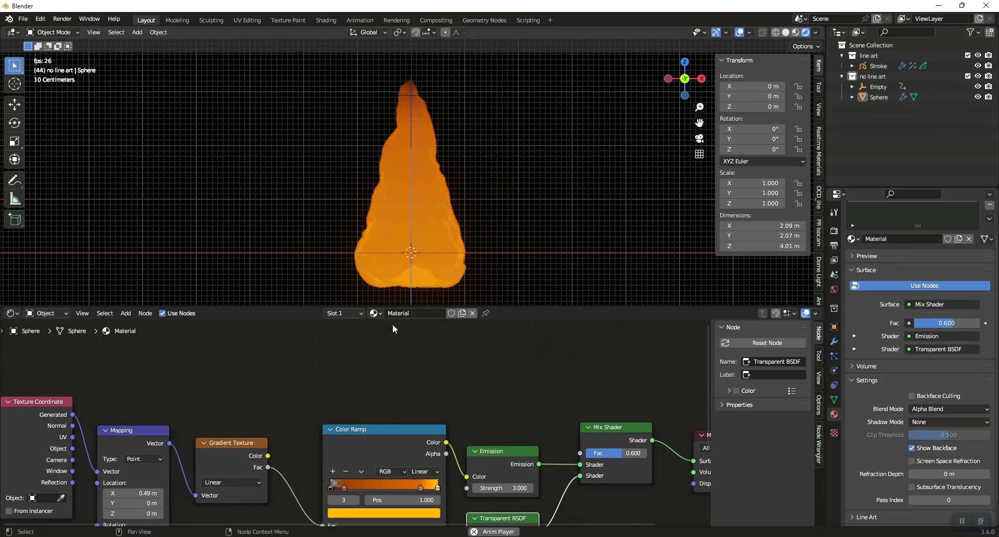
pyautogui.click(213, 445)
pyautogui.hotkey('shift', 'a')
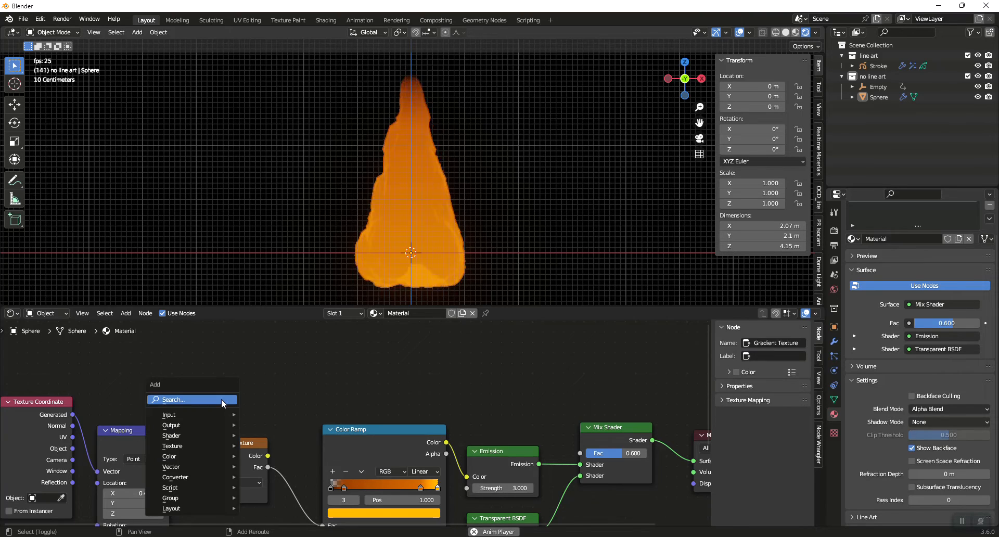
pyautogui.click(221, 398)
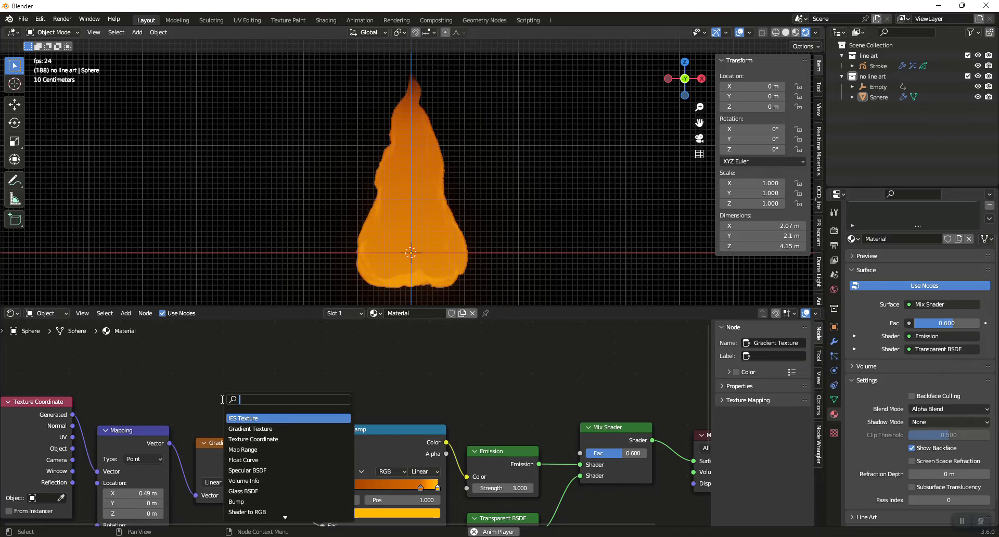
pyautogui.write('magic')
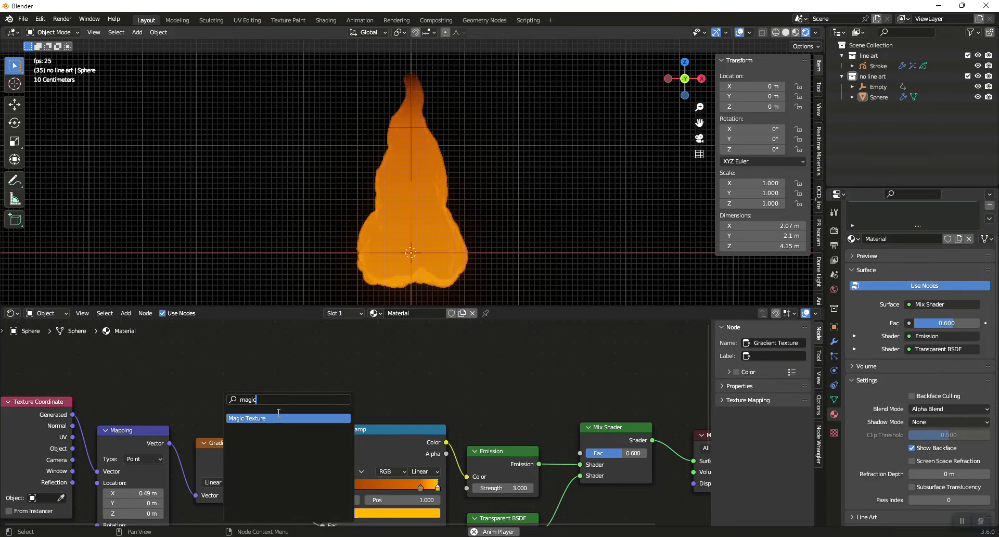
pyautogui.click(269, 419)
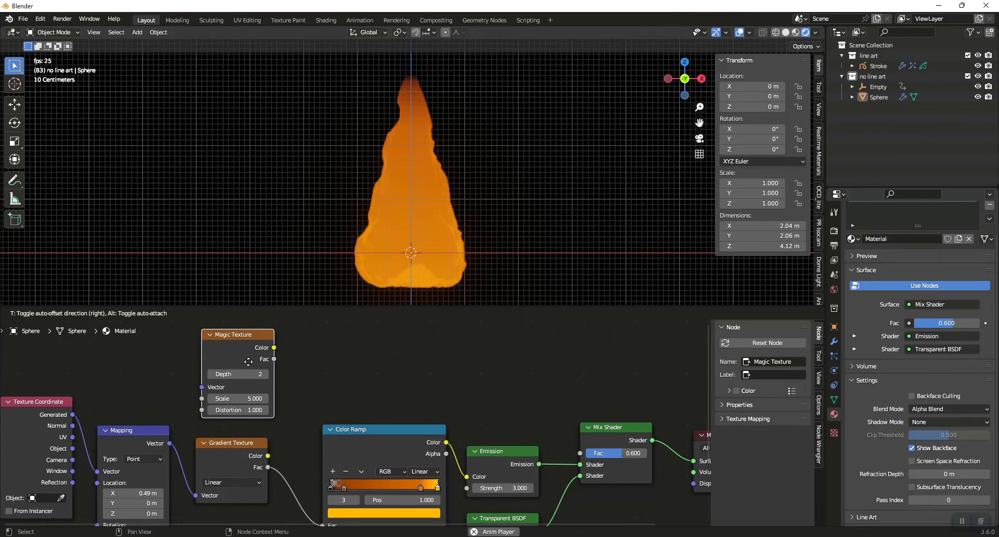
pyautogui.click(245, 362)
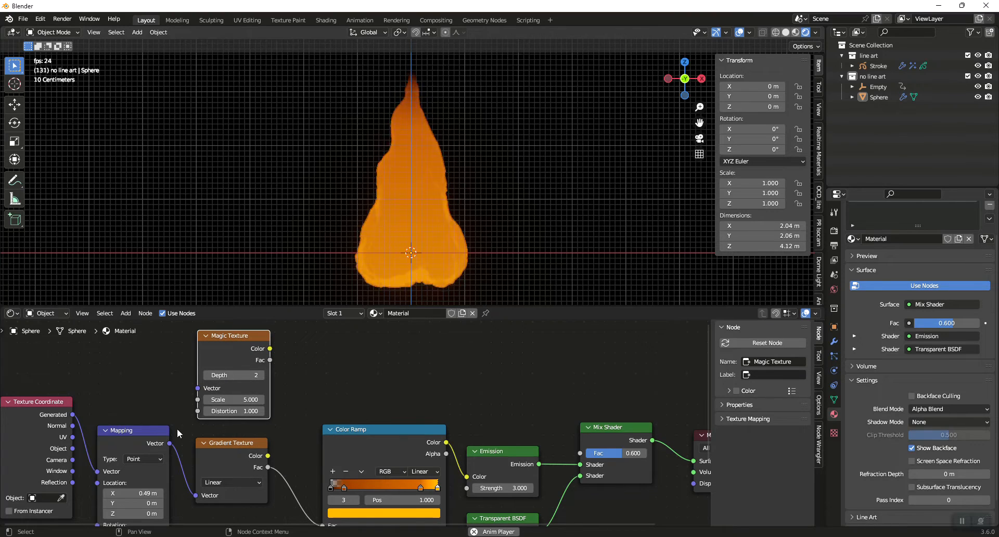
pyautogui.moveTo(171, 443); pyautogui.dragTo(198, 389)
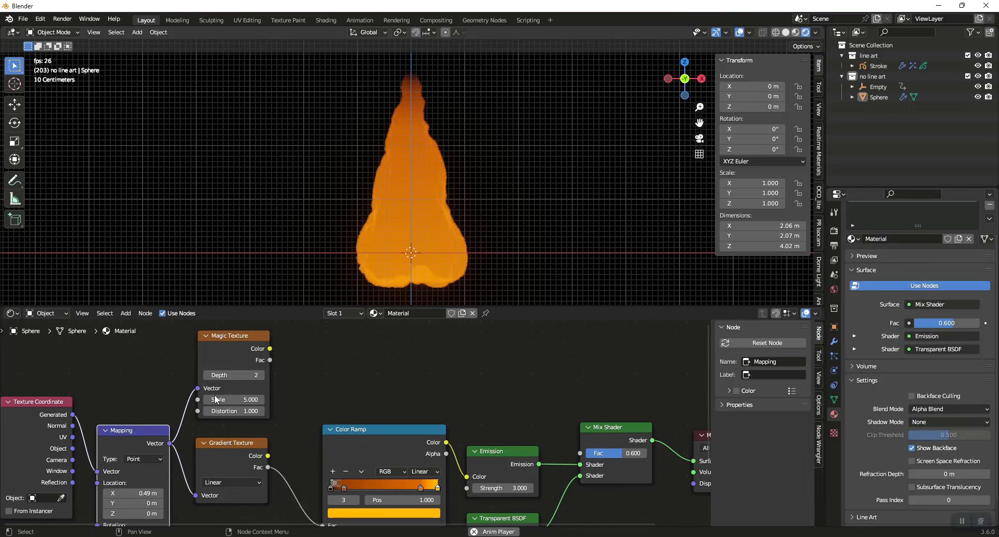
pyautogui.click(246, 399)
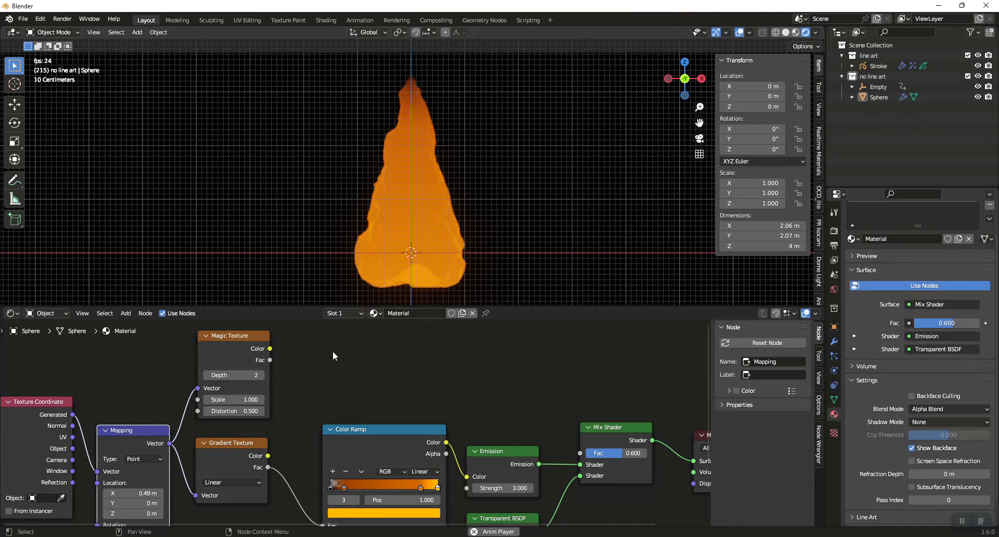
# Add a second Color Ramp node beside the Magic Texture and connect the Magic Texture's Fac output to its Fac input
pyautogui.scroll(-1, 343, 360)
pyautogui.scroll(-1, 345, 363)
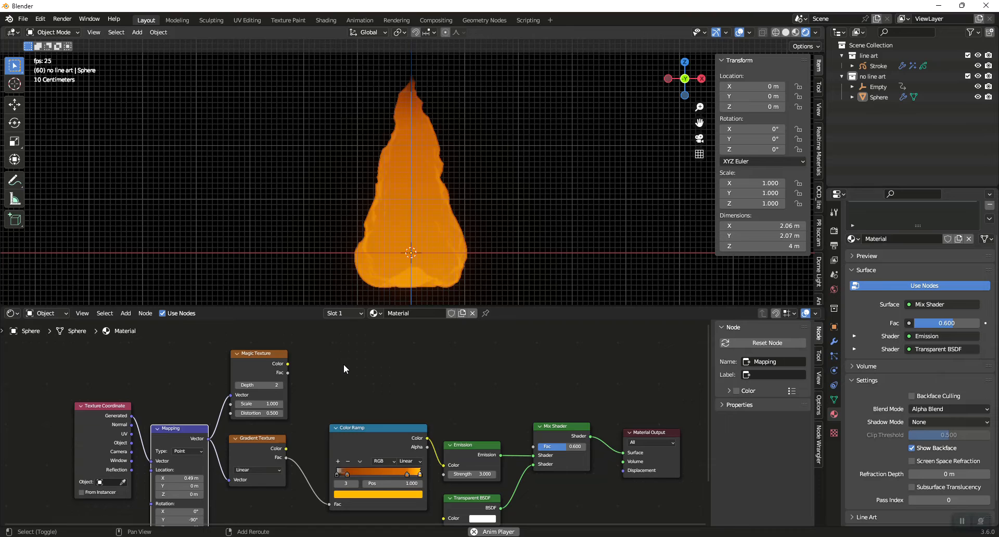
pyautogui.hotkey('shift', 'a')
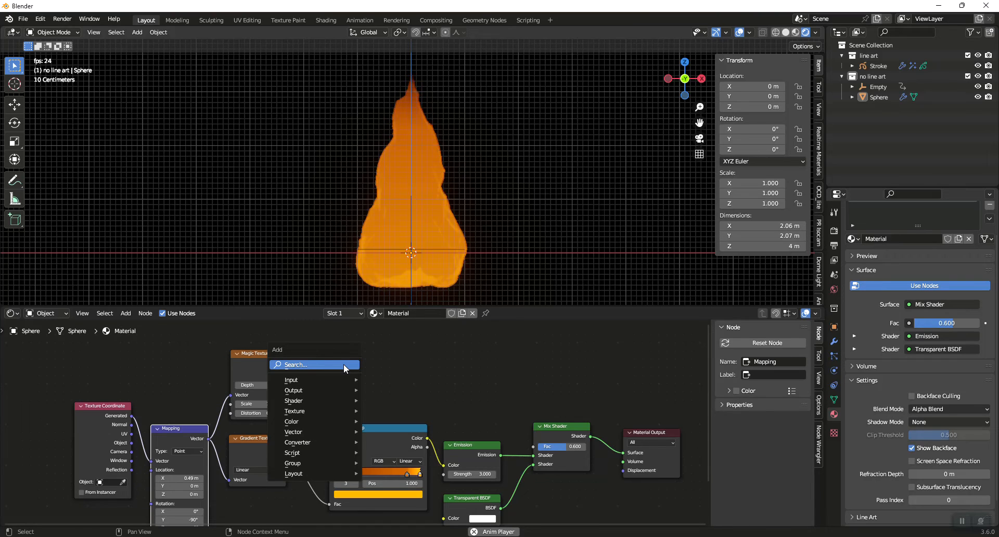
pyautogui.click(344, 364)
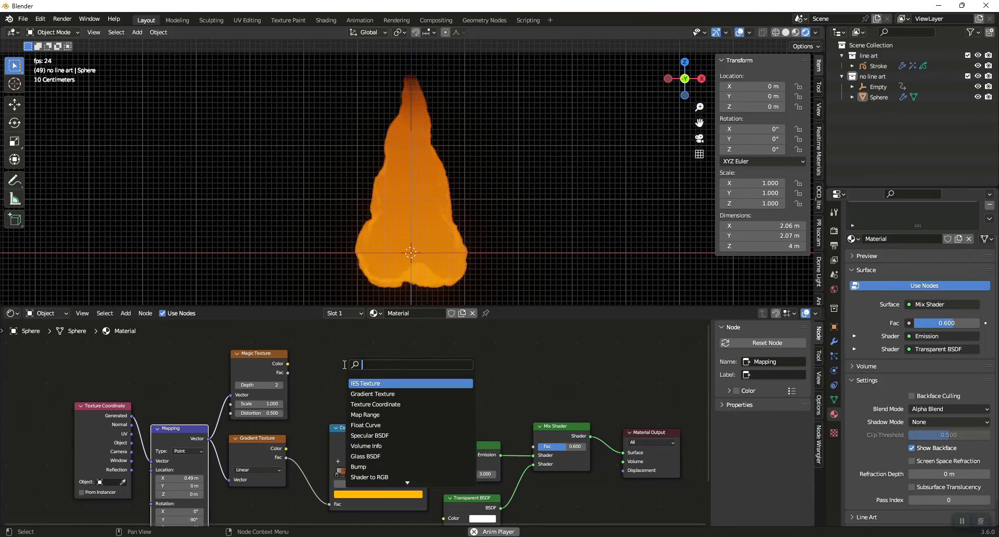
pyautogui.write('col')
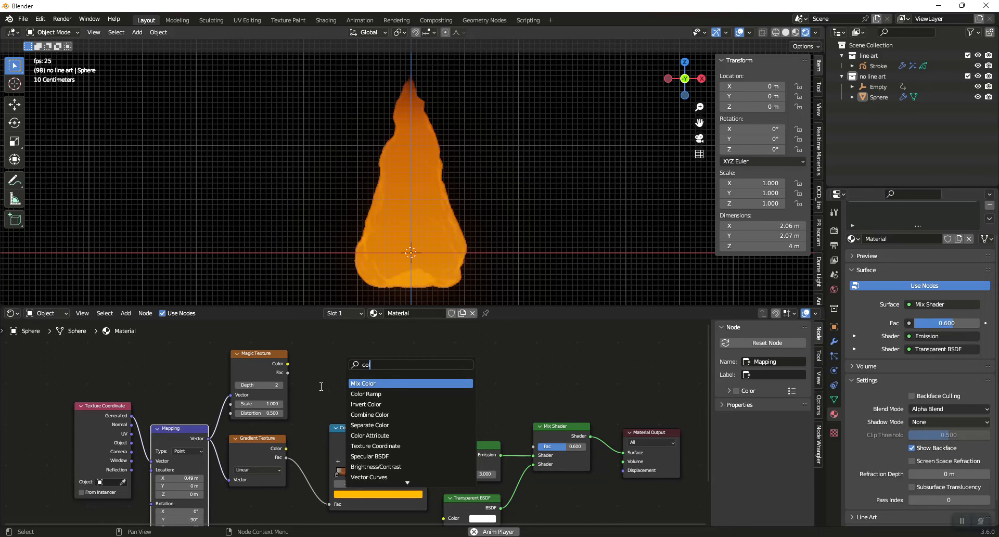
pyautogui.press('Down')
pyautogui.press('Return')
pyautogui.click(303, 366)
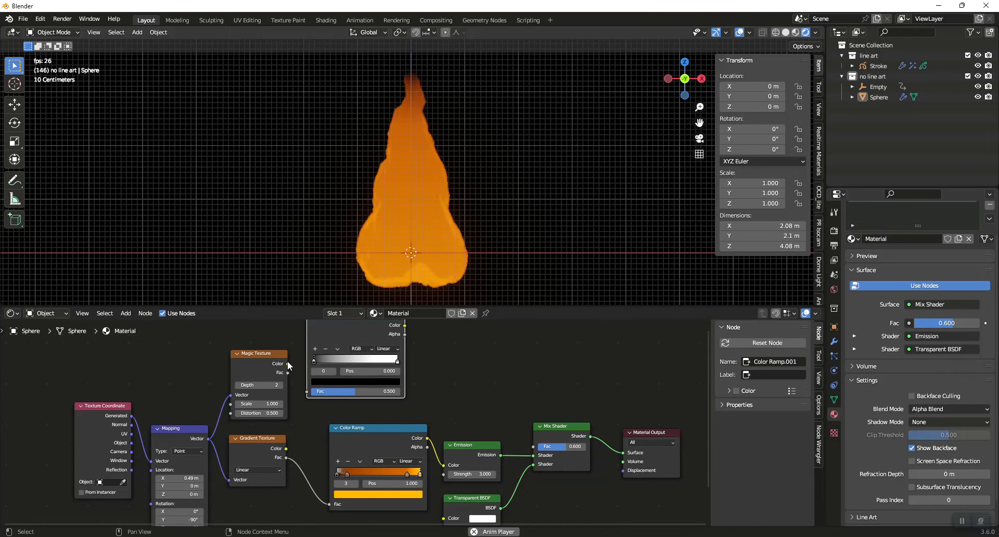
pyautogui.moveTo(287, 364); pyautogui.dragTo(314, 394)
pyautogui.press('Escape')
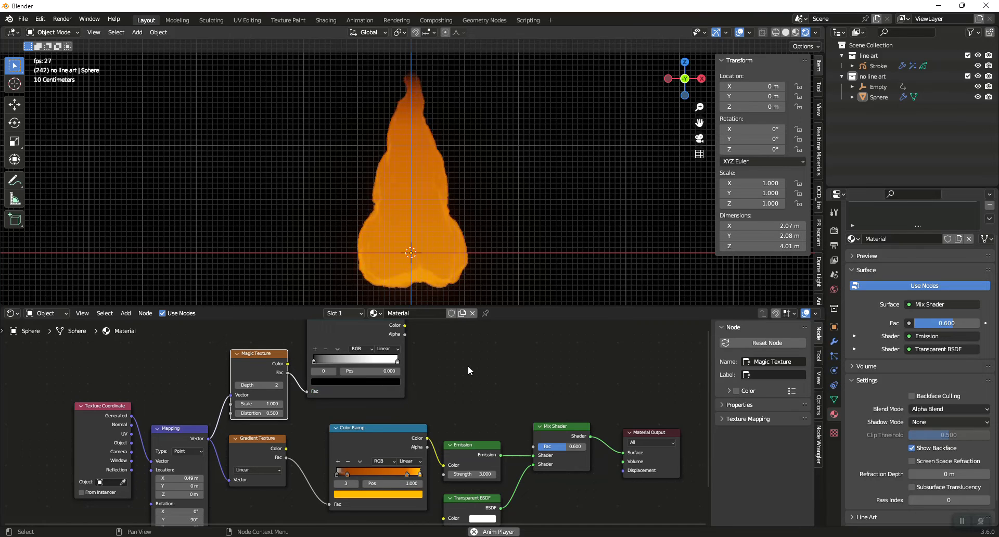
# Add a Math node set to Less Than and connect the new Color Ramp's Color output to its Value input
pyautogui.moveTo(473, 354); pyautogui.dragTo(407, 370, button='middle')
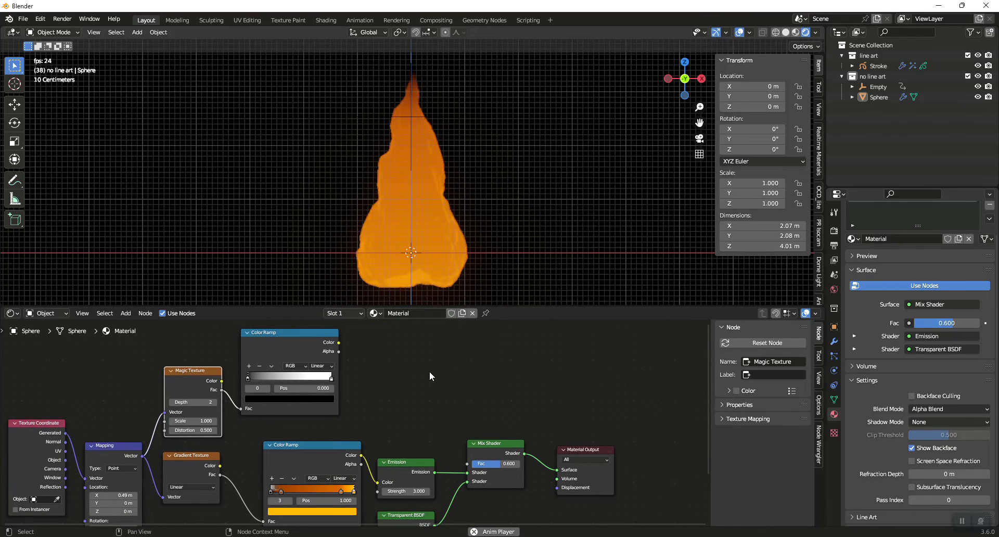
pyautogui.hotkey('shift', 'a')
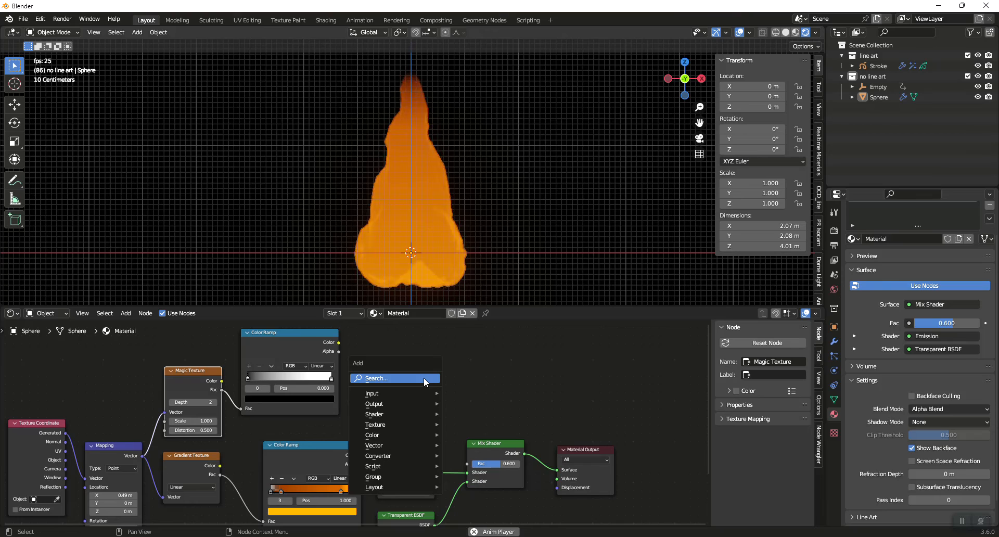
pyautogui.click(424, 379)
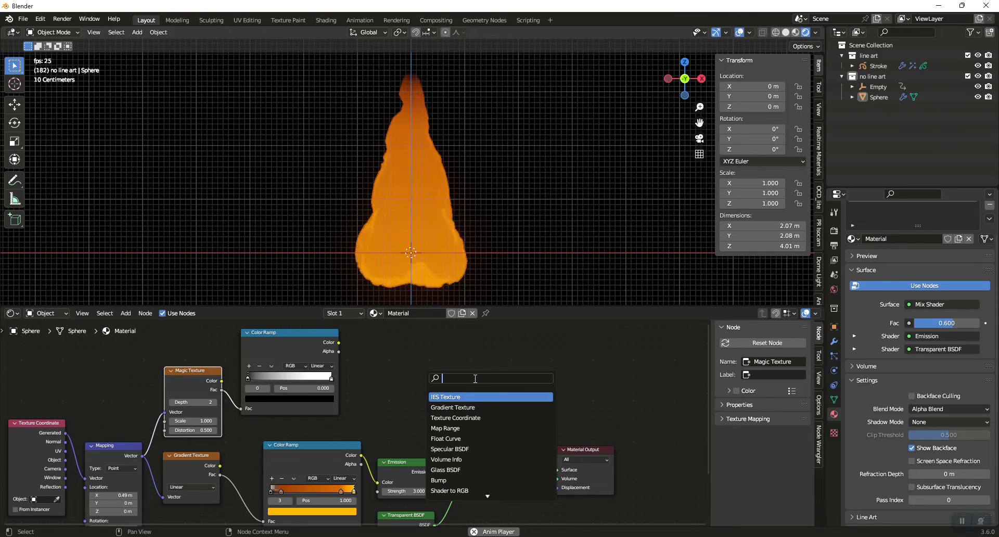
pyautogui.write('ma')
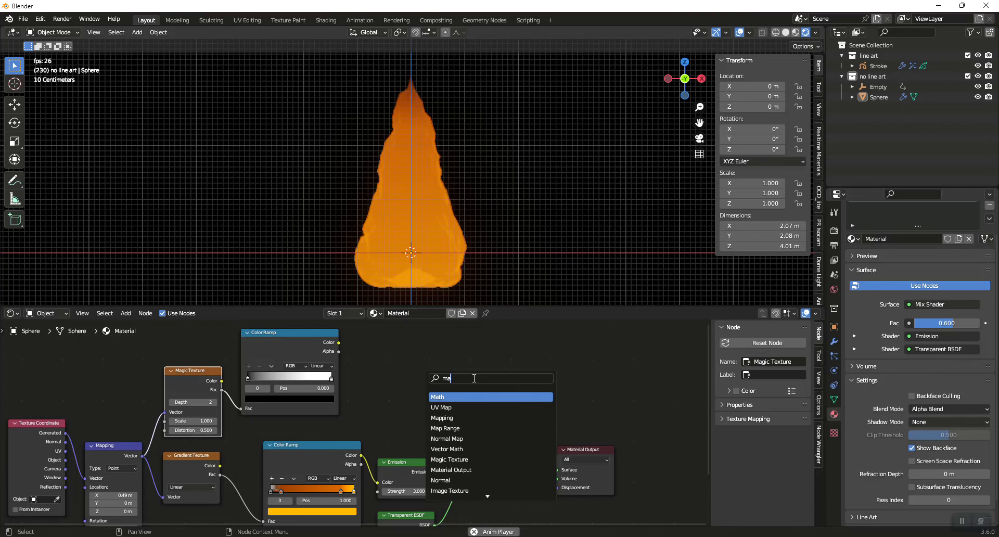
pyautogui.click(464, 396)
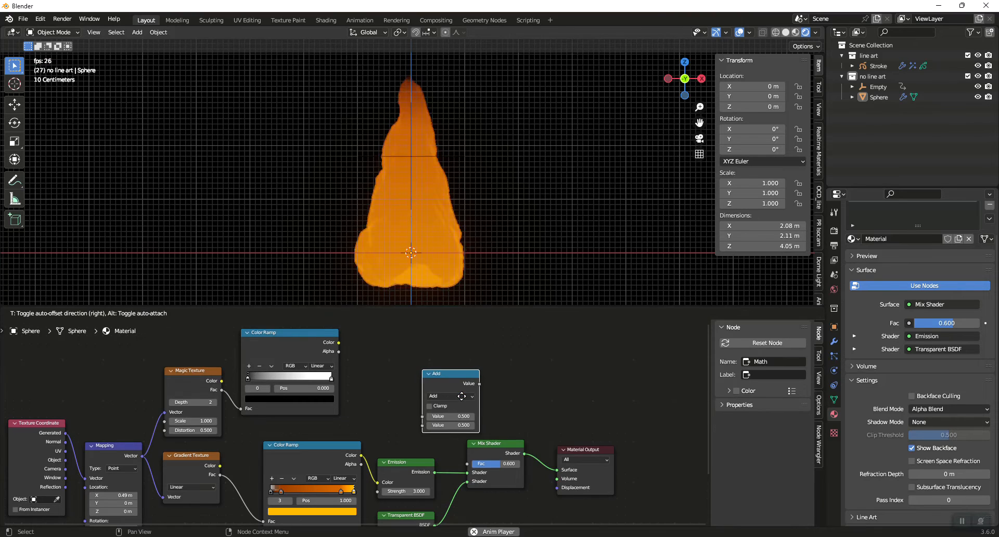
pyautogui.click(424, 368)
pyautogui.click(424, 369)
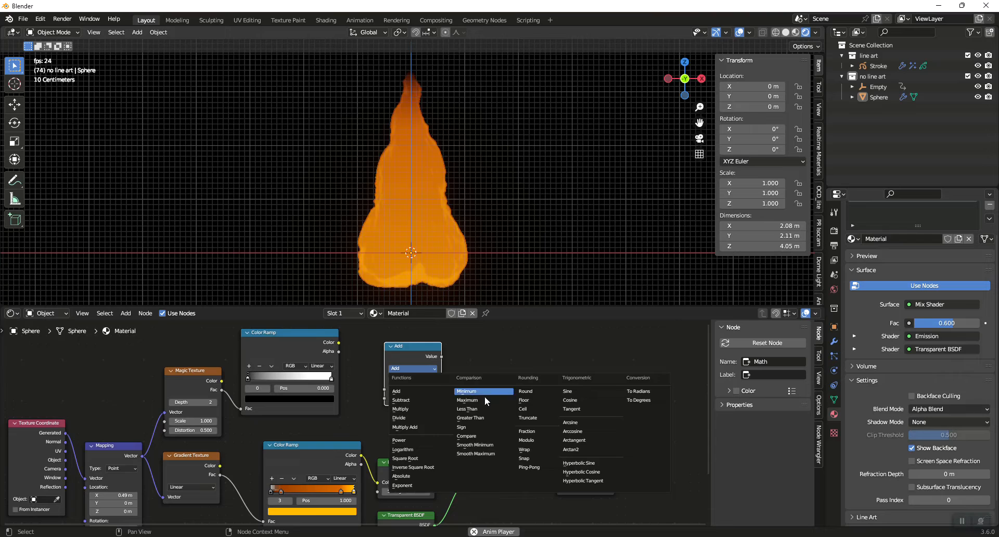
pyautogui.click(471, 409)
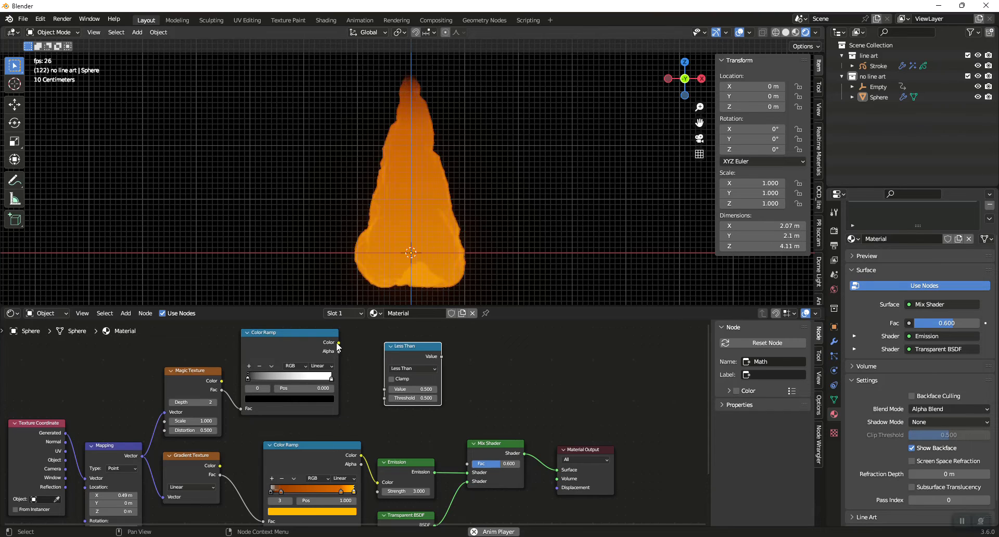
pyautogui.moveTo(338, 343); pyautogui.dragTo(385, 388)
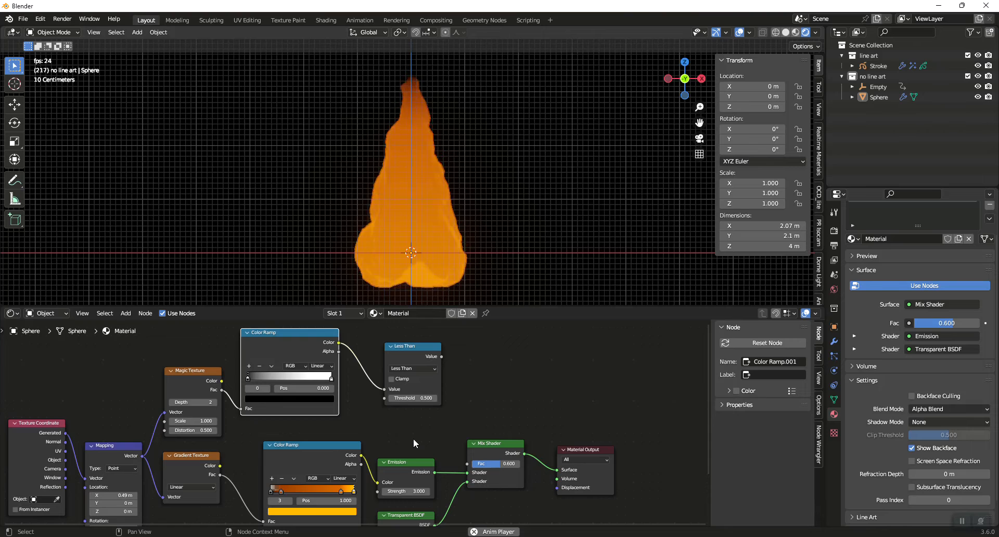
# Add a Layer Weight node between the two Color Ramps and connect its Facing output to the Less Than node's Threshold
pyautogui.hotkey('shift', 'a')
pyautogui.click(386, 414)
pyautogui.write('lay')
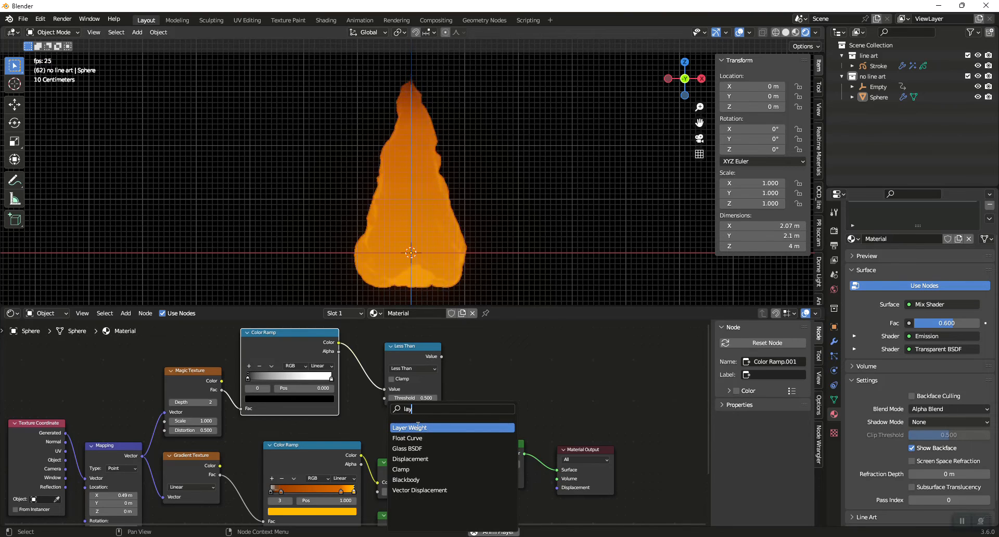
pyautogui.click(418, 427)
pyautogui.click(340, 388)
pyautogui.moveTo(294, 338); pyautogui.dragTo(298, 315)
pyautogui.click(340, 404)
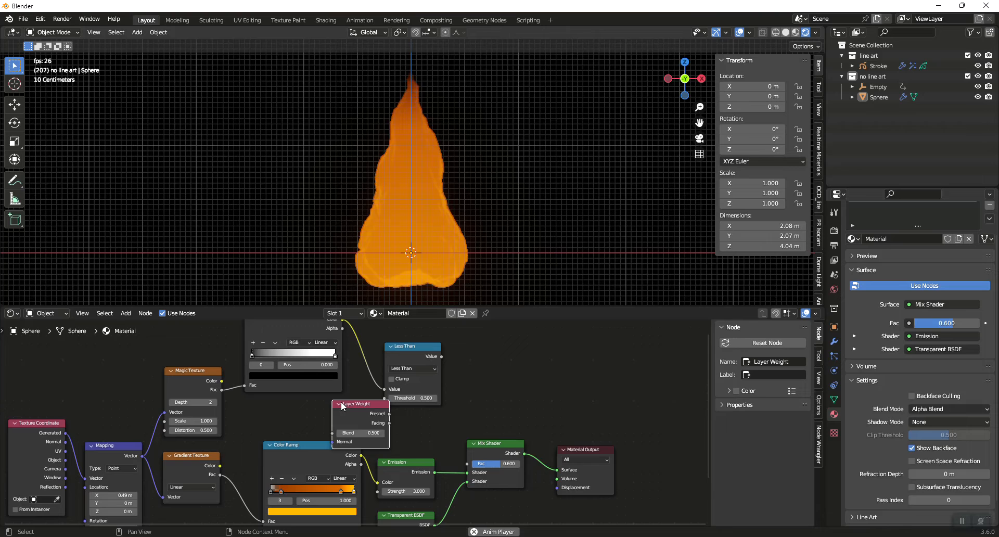
pyautogui.click(304, 445)
pyautogui.moveTo(304, 445); pyautogui.dragTo(296, 481)
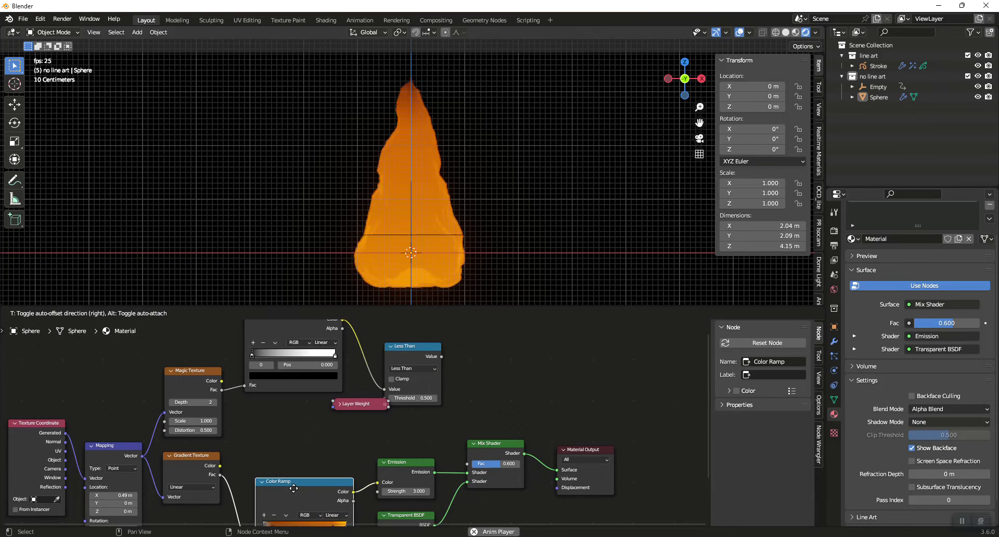
pyautogui.click(339, 403)
pyautogui.moveTo(352, 407); pyautogui.dragTo(385, 398)
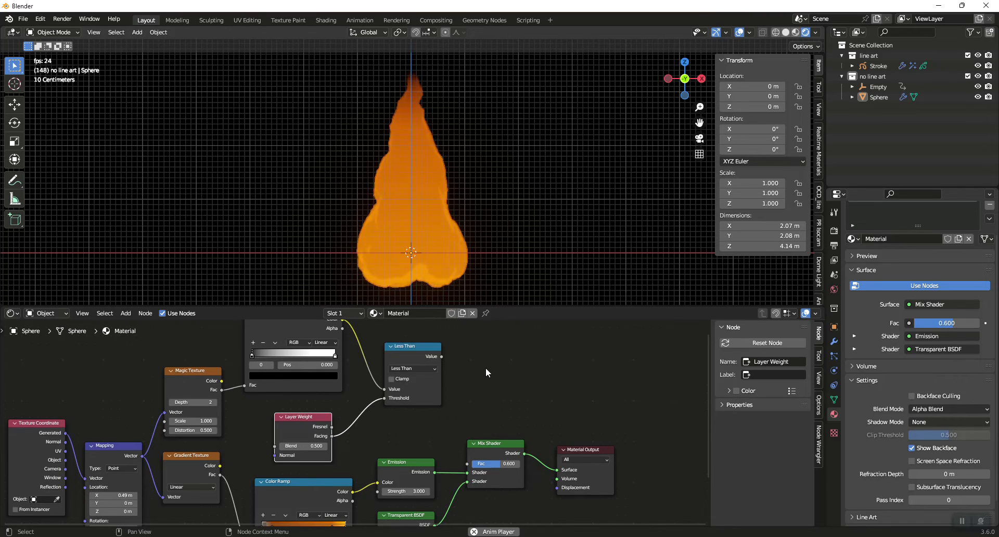
# Rearrange the Less Than, Mix Shader, Material Output and Transparent BSDF nodes to make room after the Emission node
pyautogui.click(415, 347)
pyautogui.moveTo(414, 345); pyautogui.dragTo(405, 345)
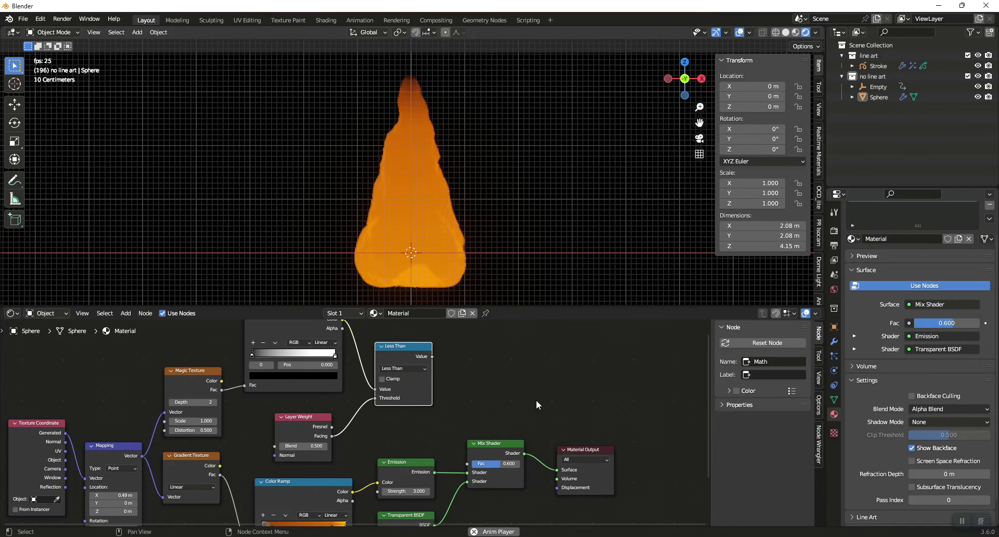
pyautogui.moveTo(469, 416); pyautogui.dragTo(635, 527)
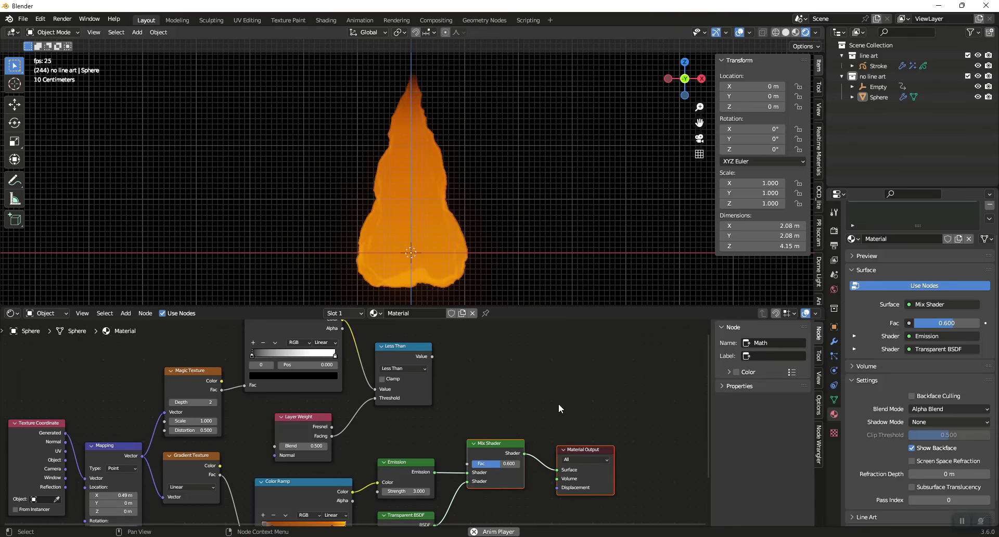
pyautogui.press('g')
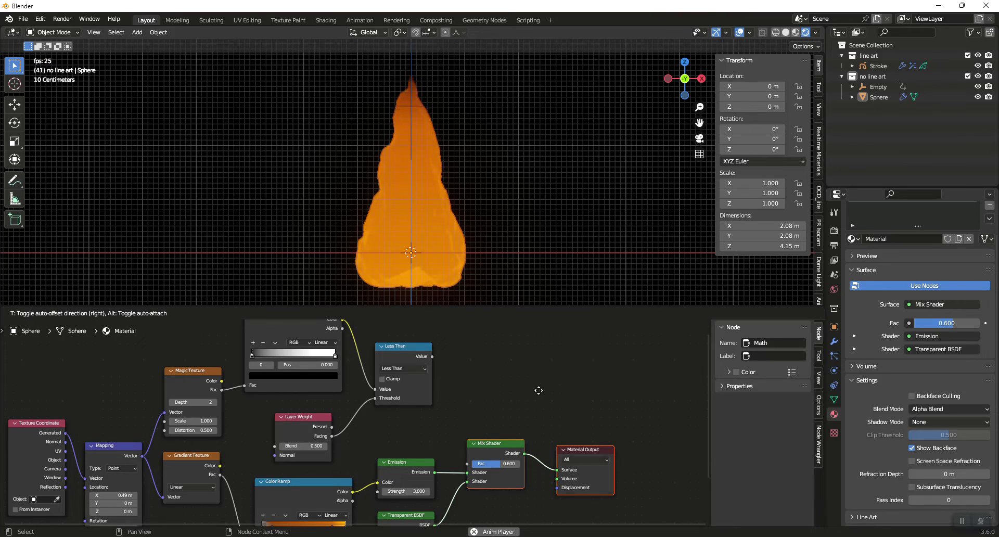
pyautogui.click(601, 388)
pyautogui.moveTo(417, 517); pyautogui.dragTo(479, 520)
# Duplicate the Mix Shader and insert the copy between the Emission node and the original Mix Shader
pyautogui.click(569, 443)
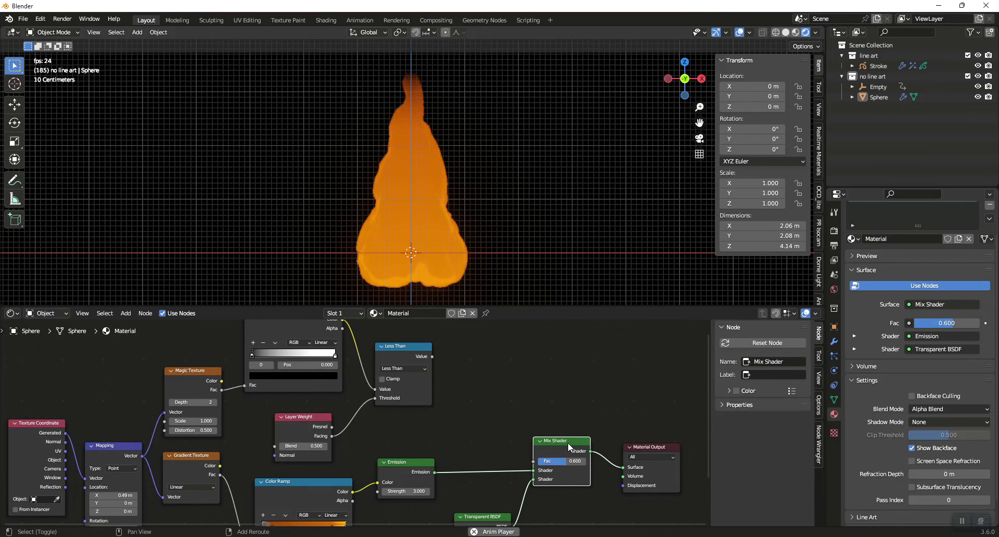
pyautogui.hotkey('shift', 'd')
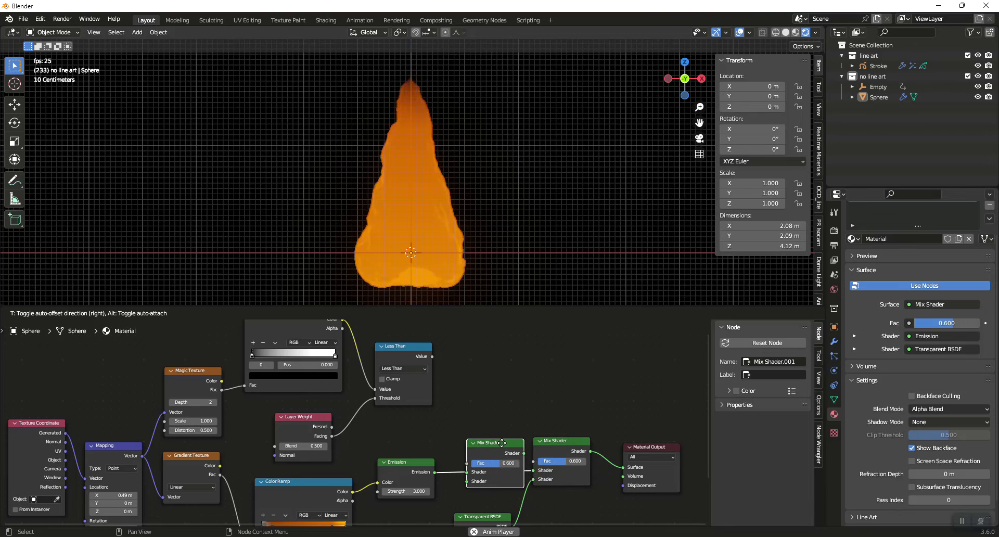
pyautogui.click(501, 442)
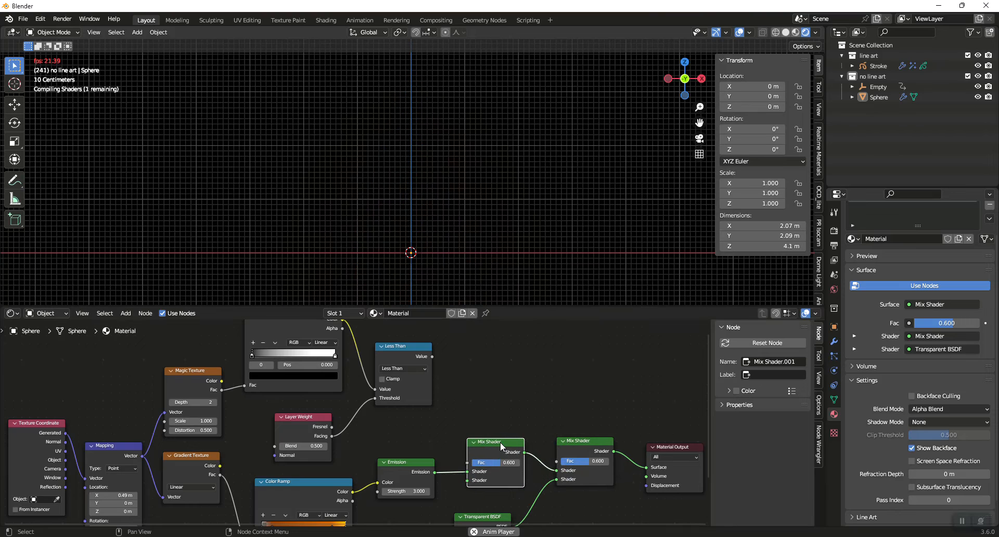
# Duplicate the Transparent BSDF and connect the copy to the second Shader input of the new Mix Shader
pyautogui.scroll(-2, 479, 498)
pyautogui.click(478, 502)
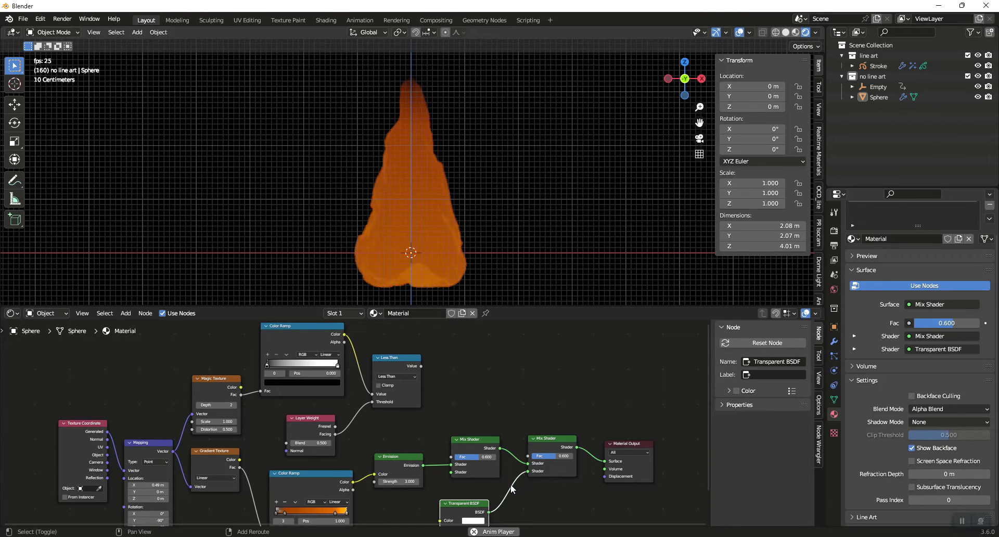
pyautogui.hotkey('shift', 'd')
pyautogui.click(433, 501)
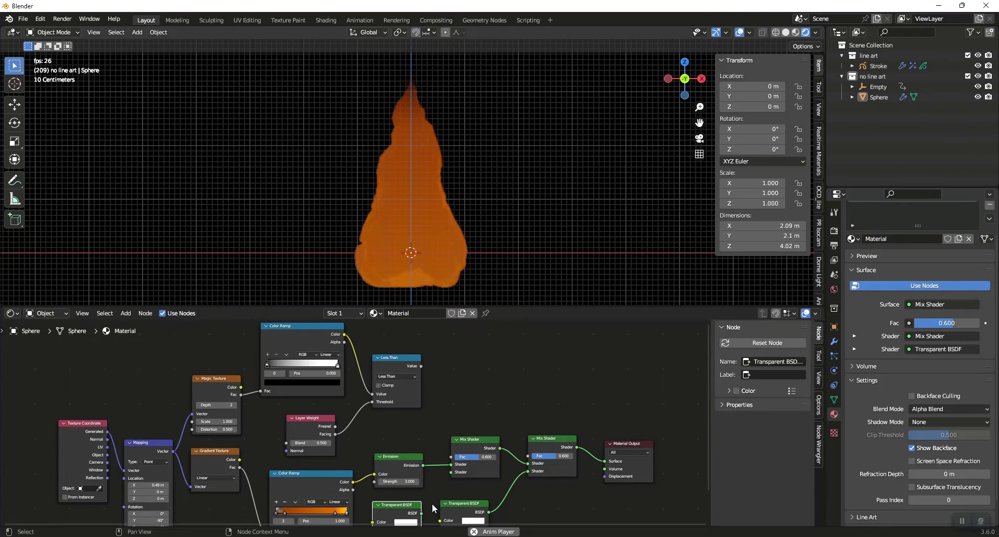
pyautogui.moveTo(421, 513); pyautogui.dragTo(452, 472)
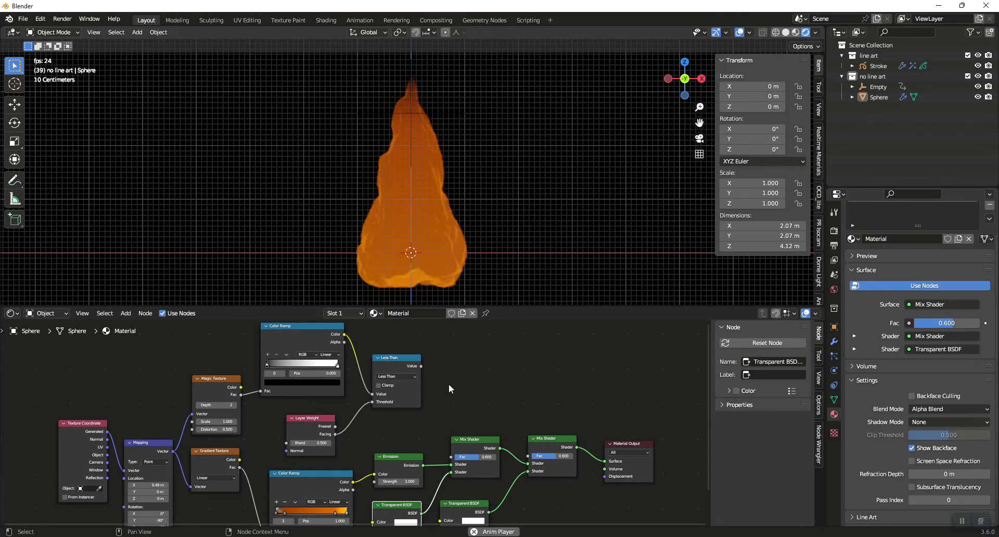
# Connect the Less Than value to the first Mix Shader's Fac and move the upper Color Ramp's black stop to 0.209
pyautogui.moveTo(420, 367); pyautogui.dragTo(451, 457)
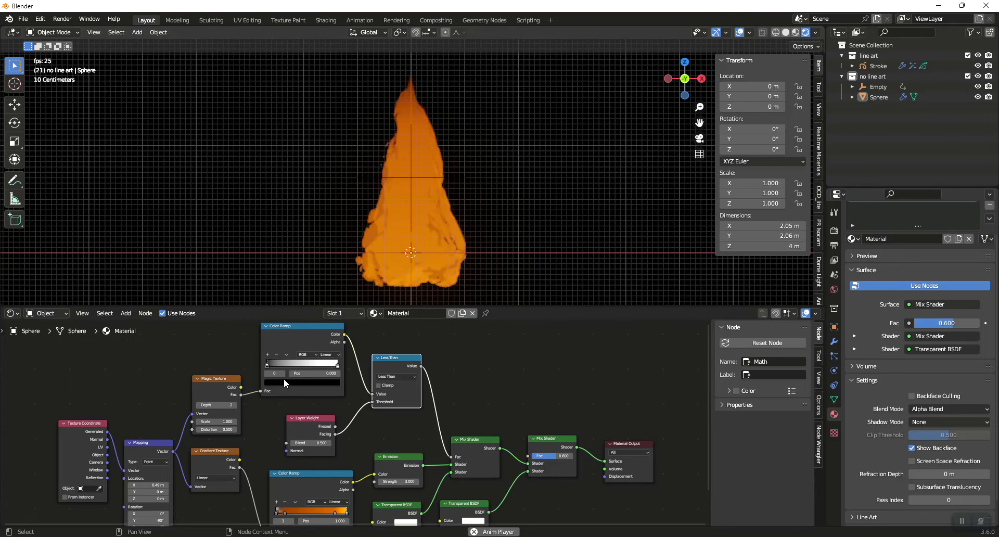
pyautogui.moveTo(267, 364); pyautogui.dragTo(283, 364)
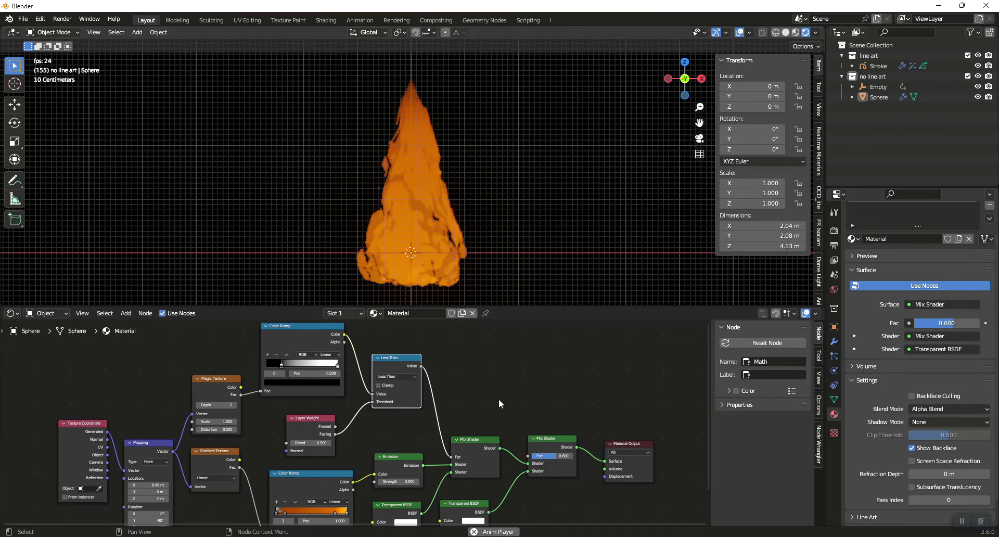
# Try a Distortion of 5 on the Magic Texture node and set it back to 0.5
pyautogui.click(207, 430)
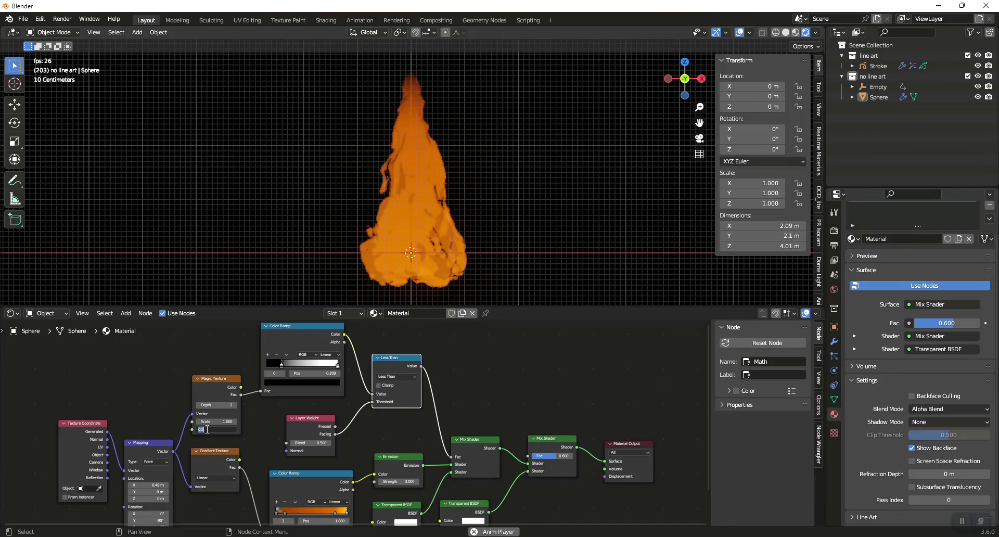
pyautogui.write('5')
pyautogui.press('Return')
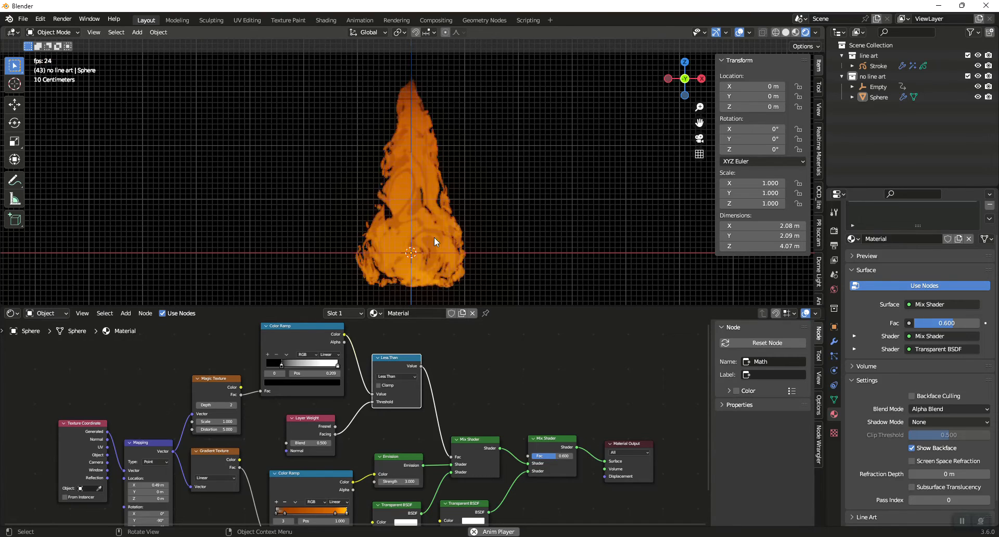
pyautogui.doubleClick(221, 429)
pyautogui.write('0.5')
pyautogui.press('Return')
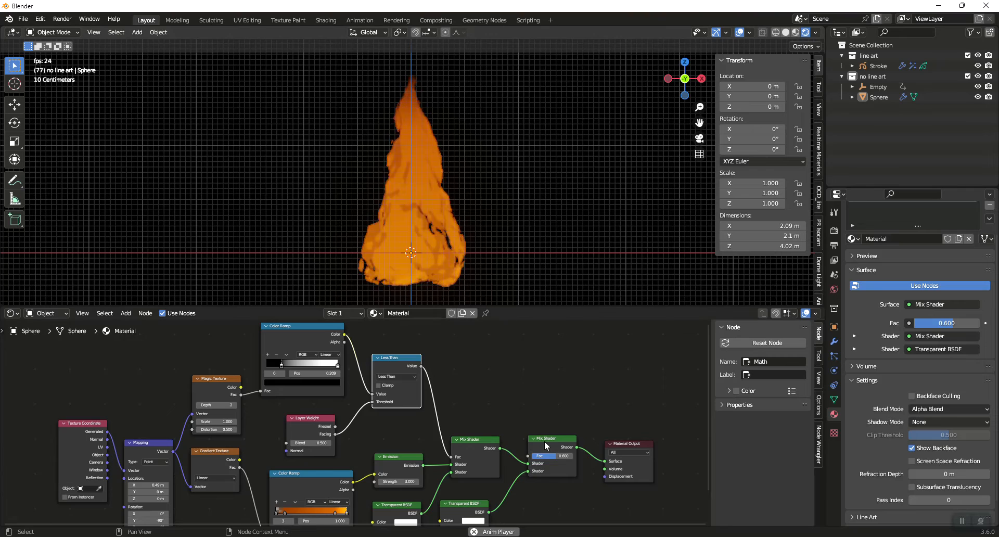
# Nudge the last Mix Shader aside and add a second Layer Weight node above the two Mix Shaders
pyautogui.moveTo(545, 442); pyautogui.dragTo(548, 440)
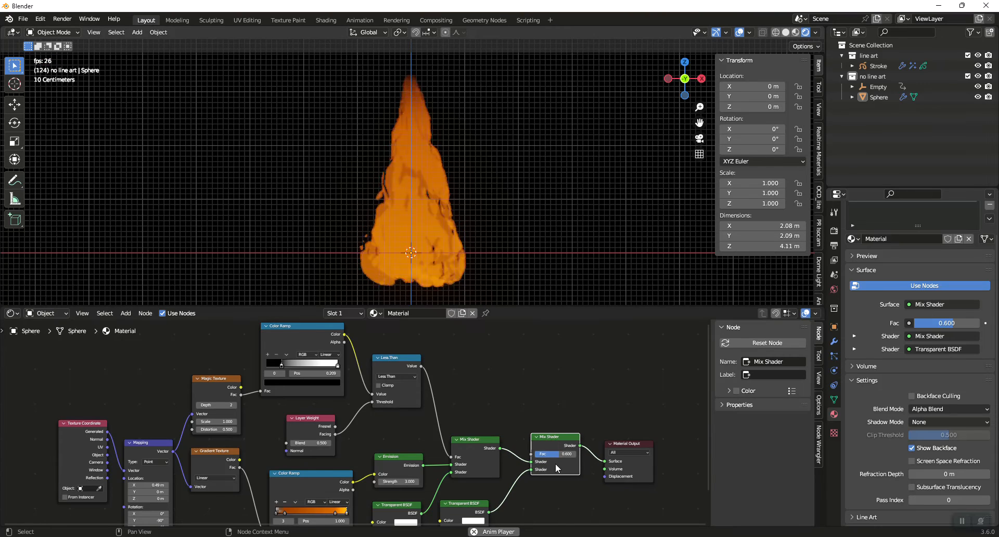
pyautogui.hotkey('shift', 'a')
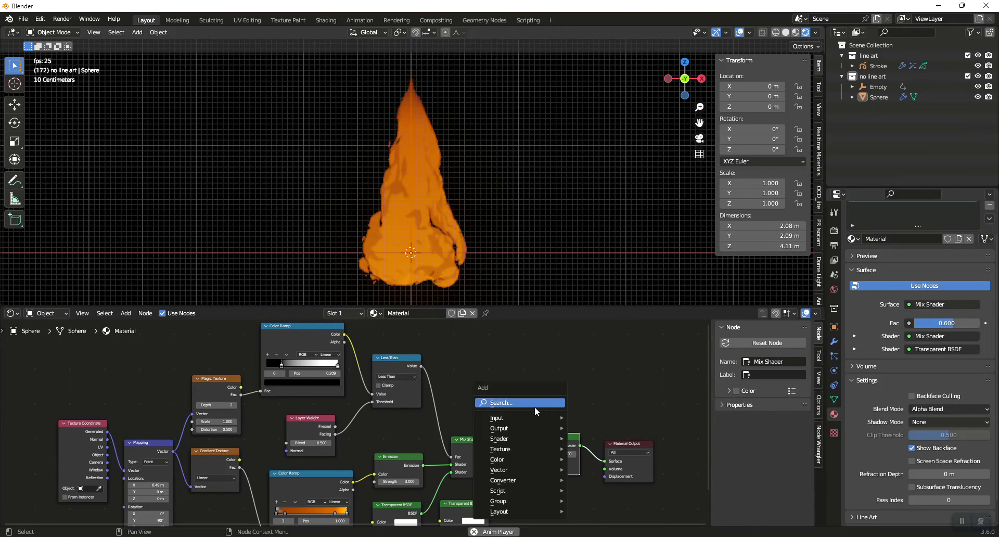
pyautogui.write('layer')
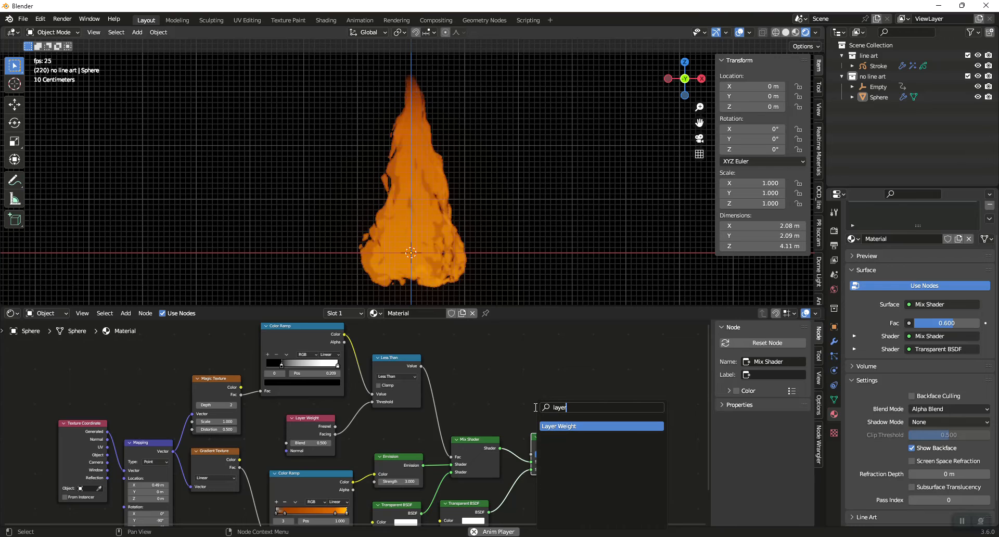
pyautogui.press('Return')
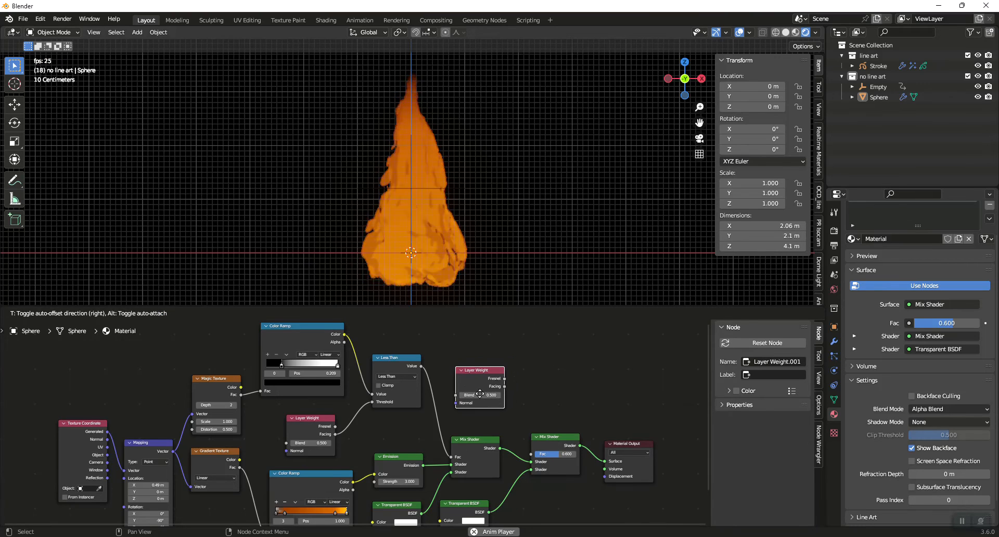
pyautogui.click(480, 394)
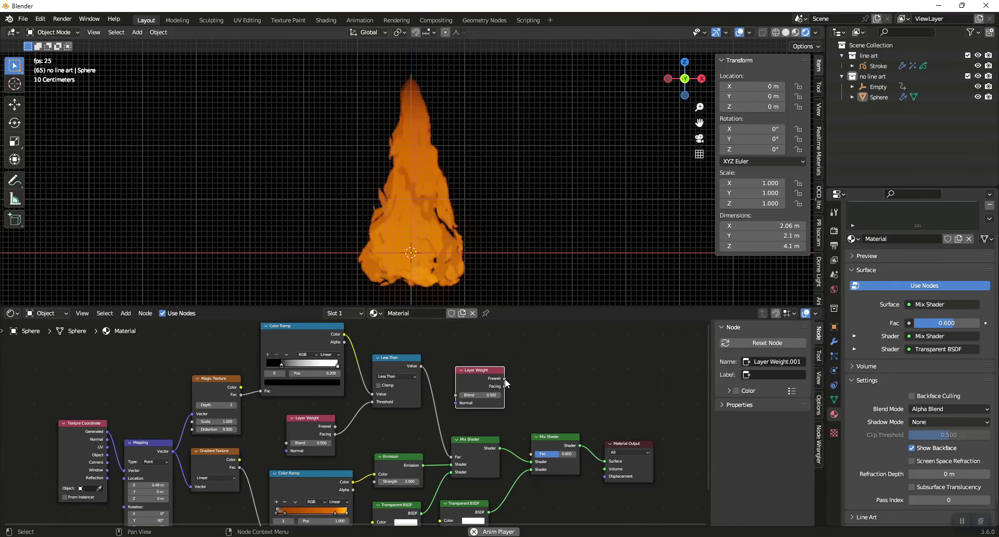
# Try the new Layer Weight's Fresnel output as the last Mix Shader's Fac, check the flame, and disconnect it again
pyautogui.moveTo(505, 379); pyautogui.dragTo(531, 455)
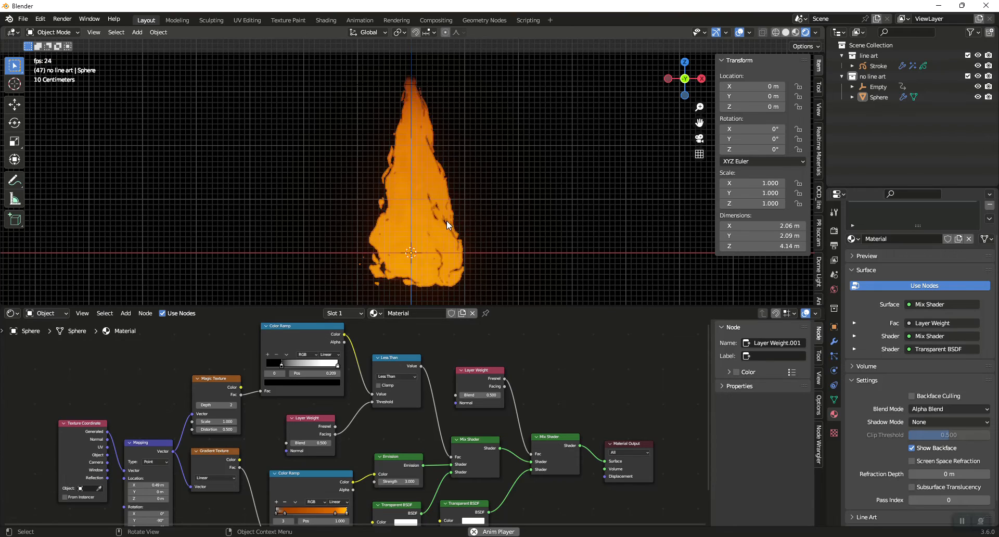
pyautogui.scroll(2, 466, 201)
pyautogui.scroll(-2, 466, 202)
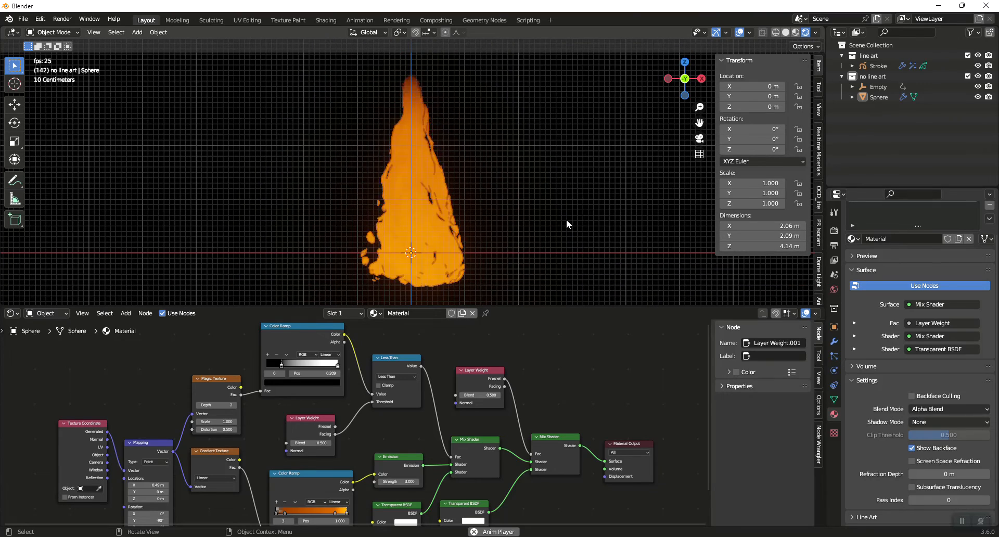
pyautogui.scroll(-1, 567, 225)
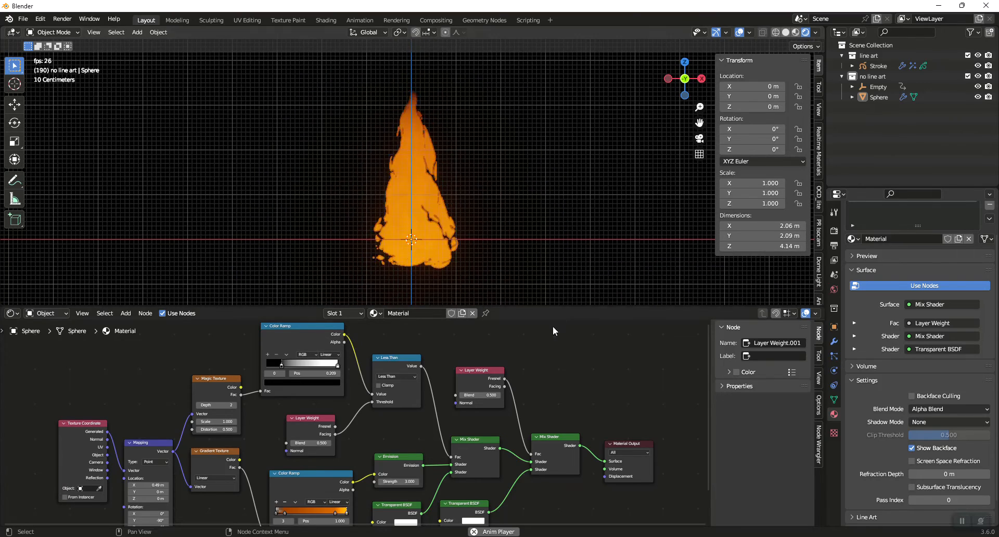
pyautogui.keyDown('ctrl'); pyautogui.moveTo(515, 435); pyautogui.dragTo(546, 352, button='right'); pyautogui.keyUp('ctrl')
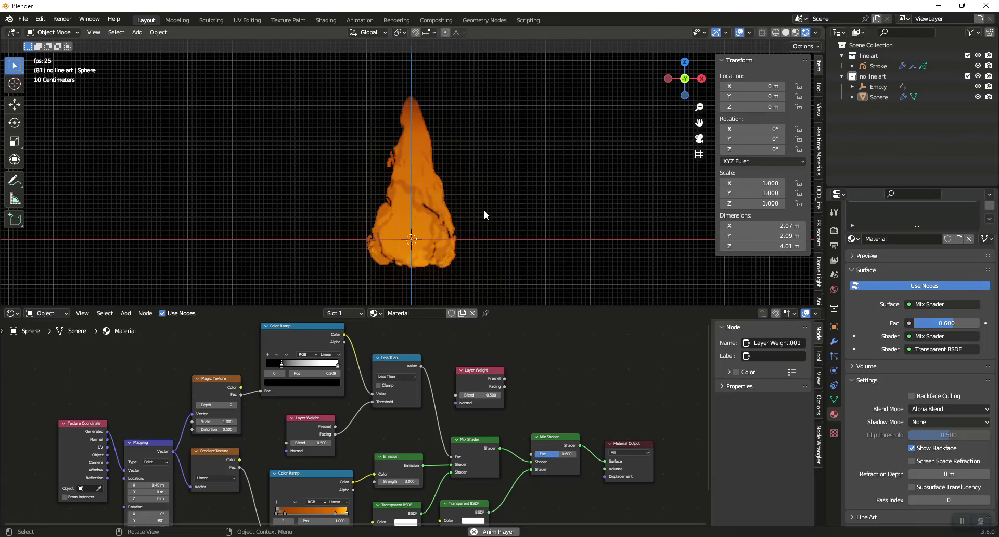
pyautogui.scroll(1, 478, 166)
pyautogui.scroll(-1, 478, 167)
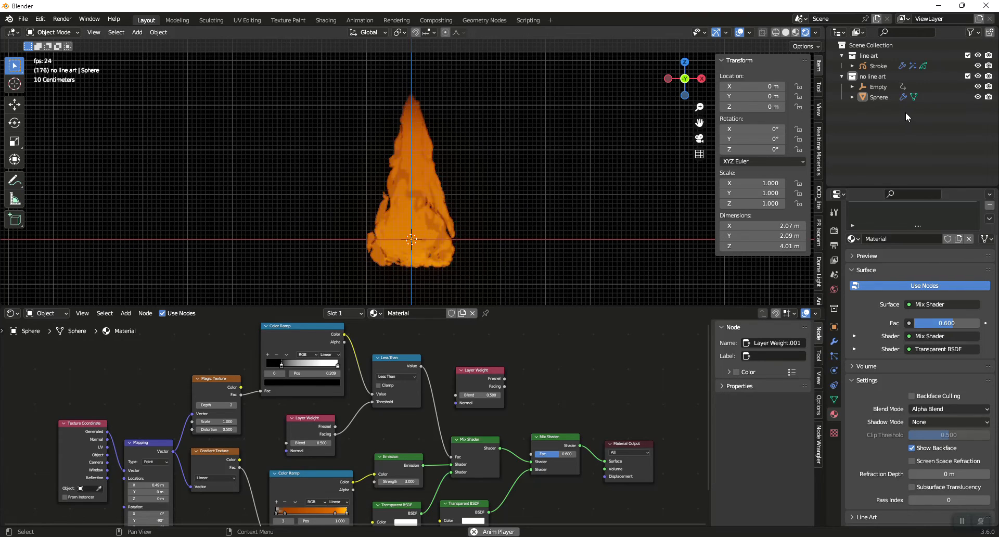
# Move the Sphere from the no line art collection into the line art collection
pyautogui.click(892, 86)
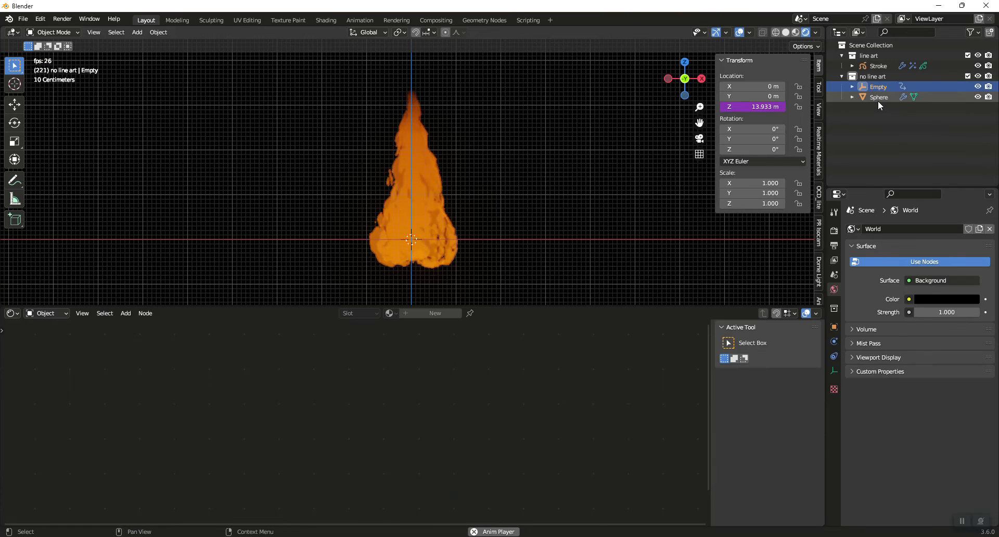
pyautogui.keyDown('shift'); pyautogui.click(880, 99); pyautogui.keyUp('shift')
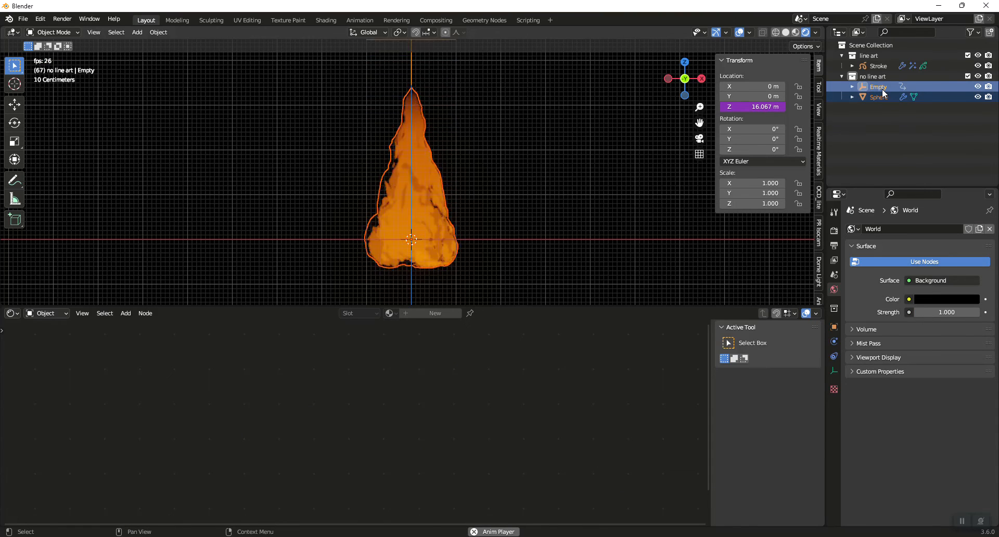
pyautogui.click(873, 98)
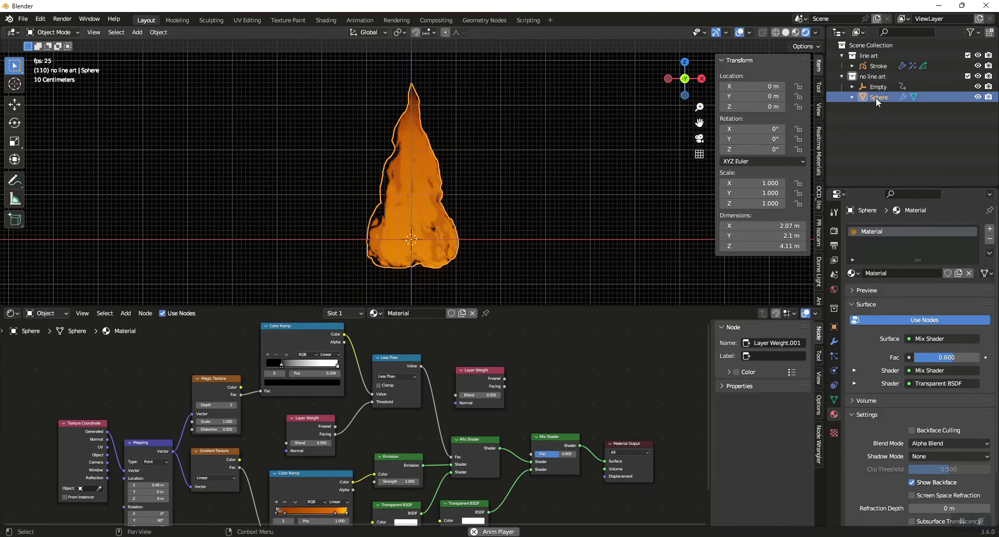
pyautogui.moveTo(876, 98); pyautogui.dragTo(878, 65)
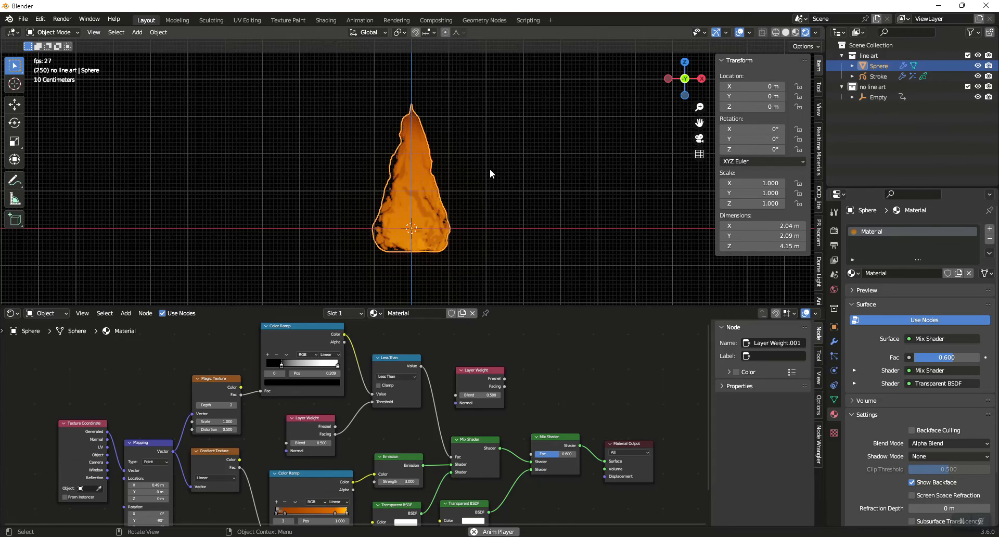
# Add a camera aligned to an angled perspective view of the flame and play the animation through it
pyautogui.press('space')
pyautogui.click(486, 170)
pyautogui.moveTo(488, 170); pyautogui.dragTo(471, 198, button='middle')
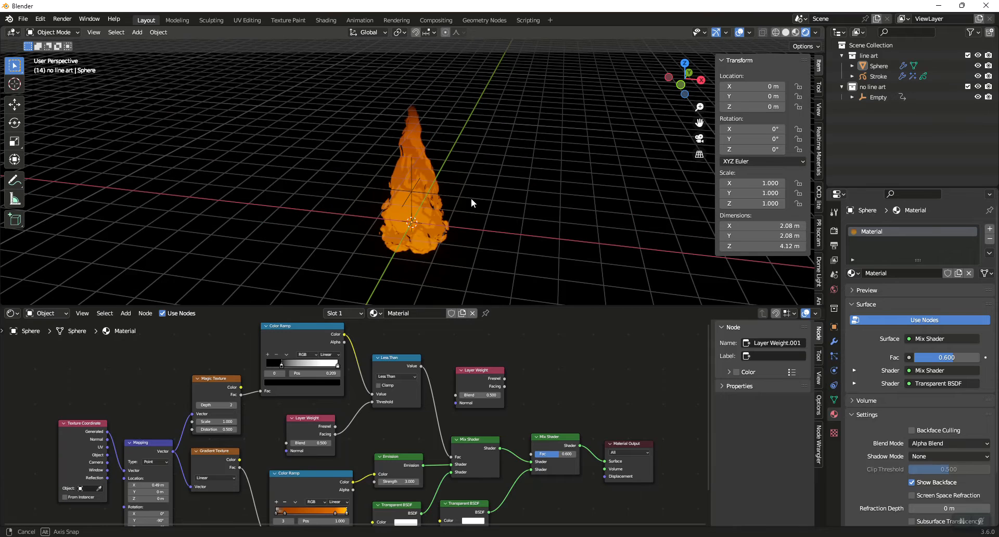
pyautogui.hotkey('ctrl', 'a')
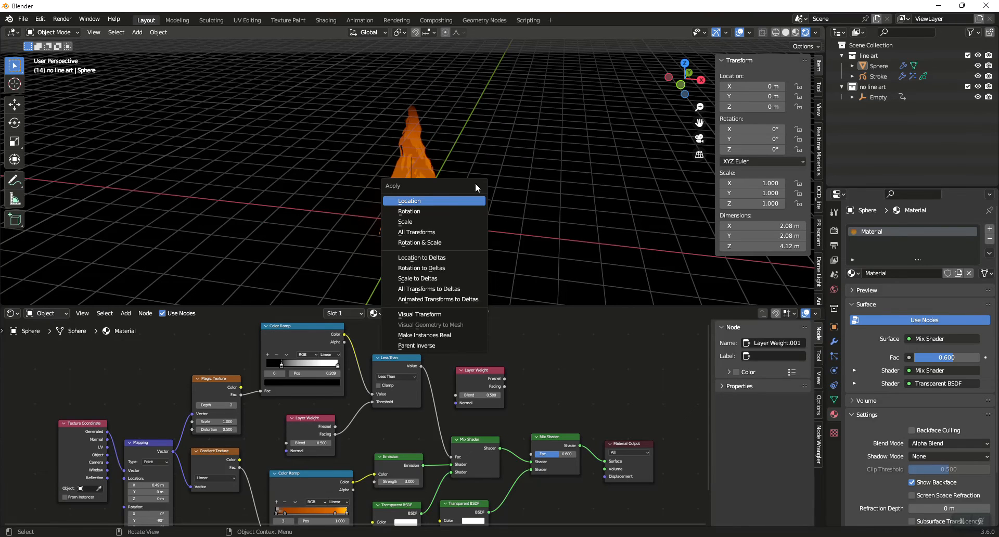
pyautogui.press('Escape')
pyautogui.hotkey('shift', 'a')
pyautogui.moveTo(549, 172)
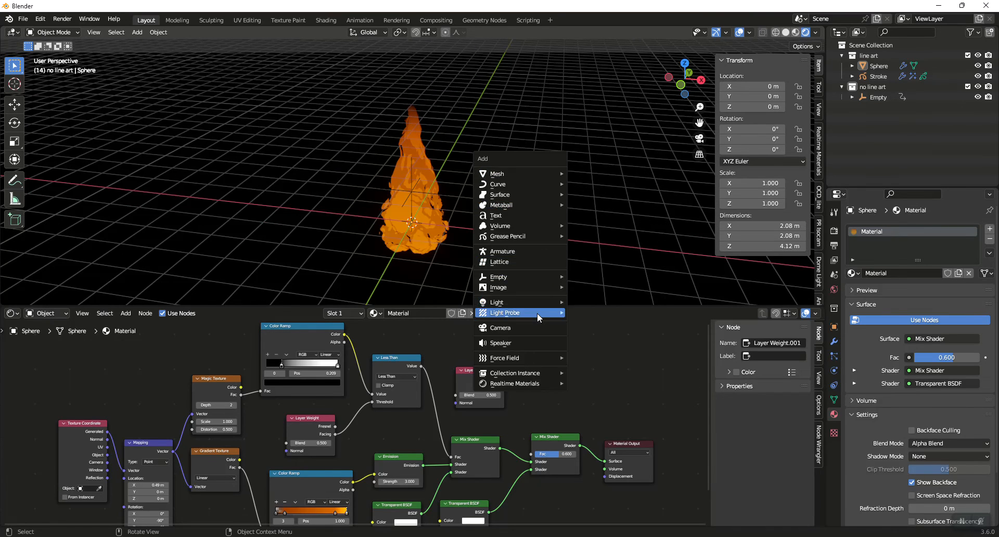
pyautogui.click(523, 327)
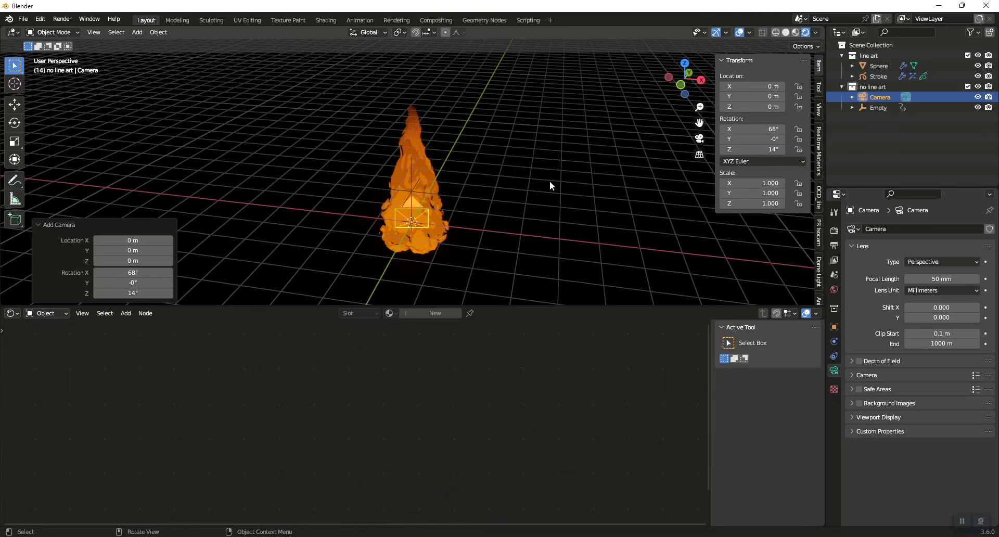
pyautogui.press('ctrl+alt+KP_0')
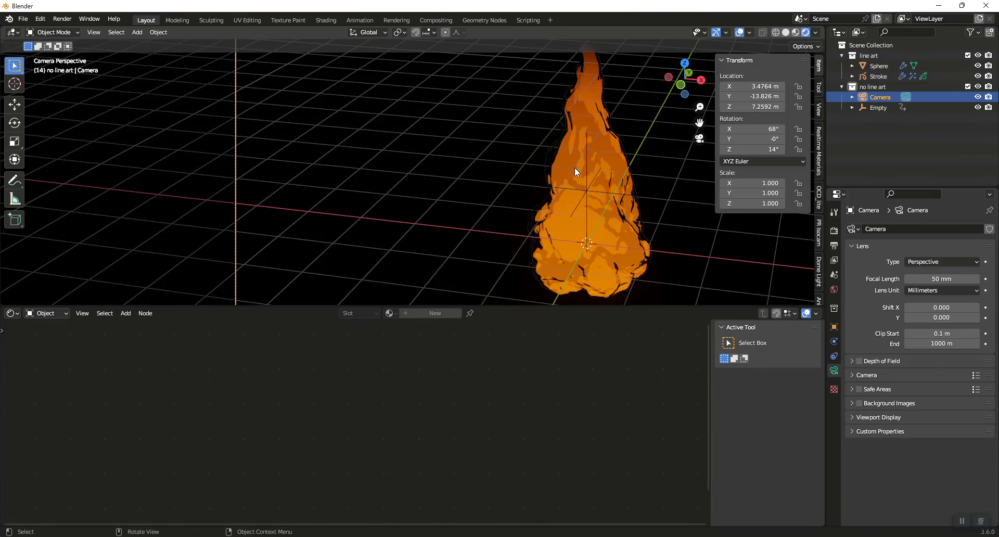
pyautogui.press('space')
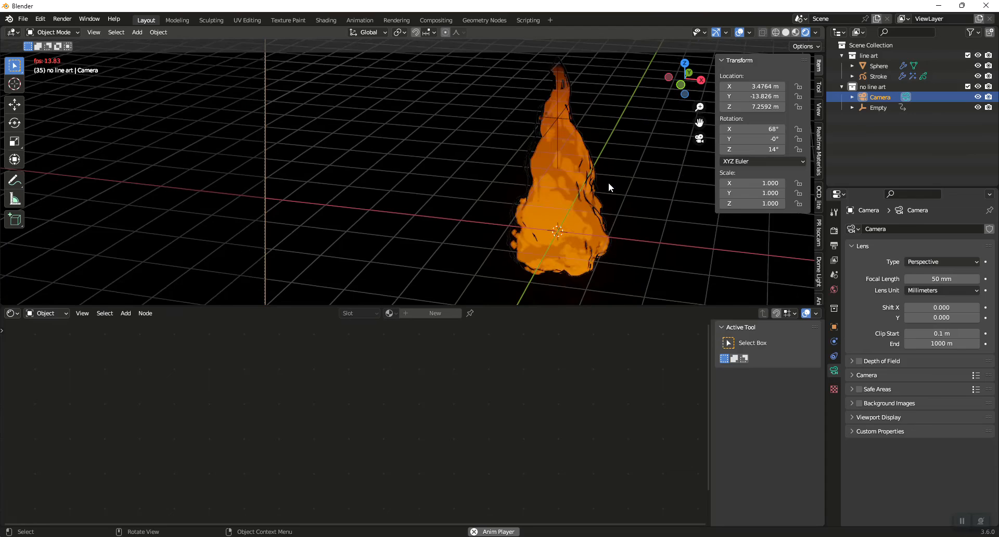